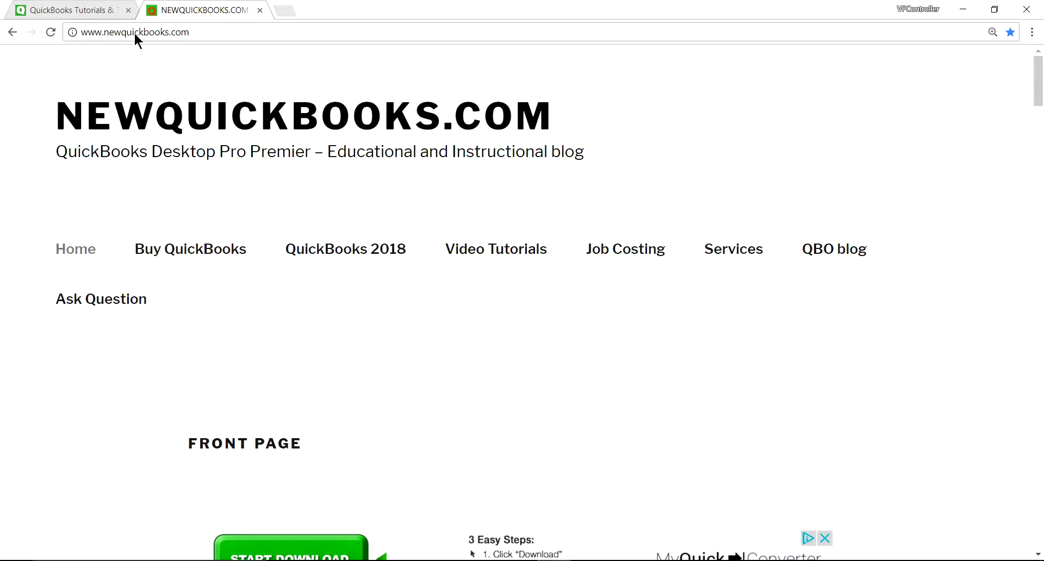
# - Browse the QuickBooks Tutorials & Training Blog, then return to the NEWQUICKBOOKS.COM tab
pyautogui.click(105, 15)
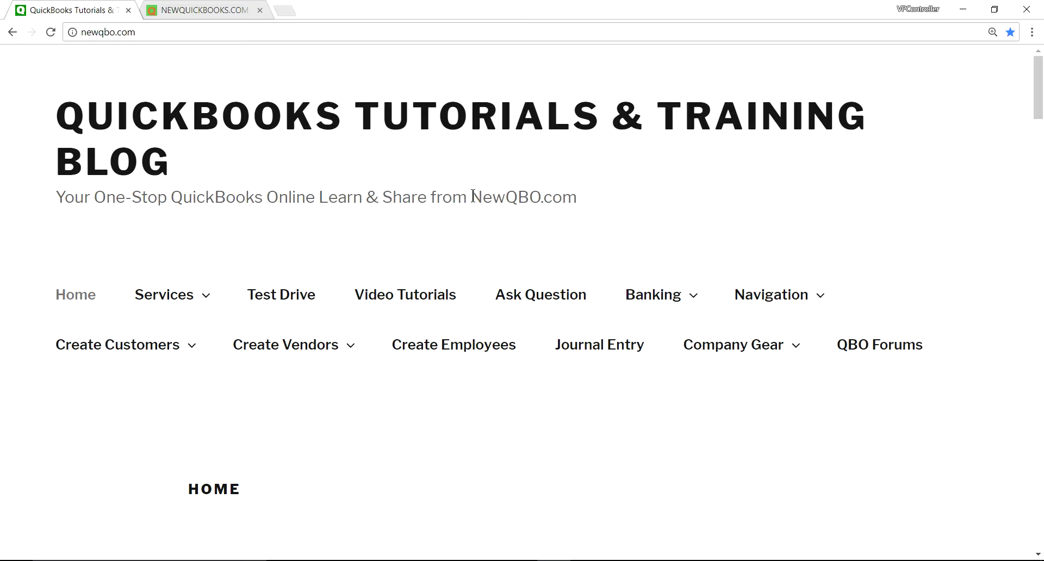
pyautogui.moveTo(471, 196); pyautogui.dragTo(634, 203)
pyautogui.click(325, 143)
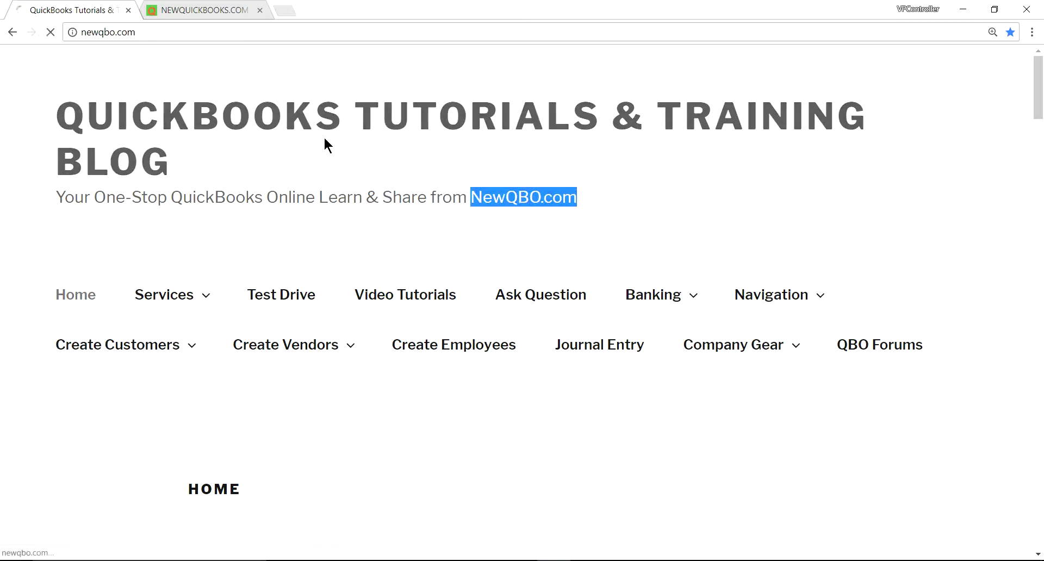
pyautogui.click(221, 5)
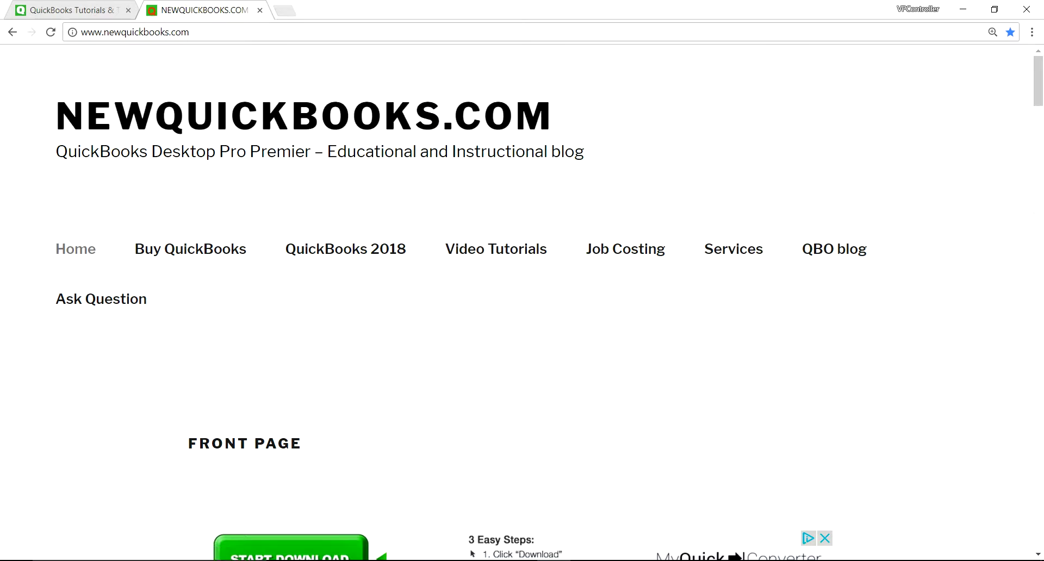
# - In Photos, step to the next picture and back to 1proadvisor badge.png
pyautogui.hotkey('alt', 'Tab')
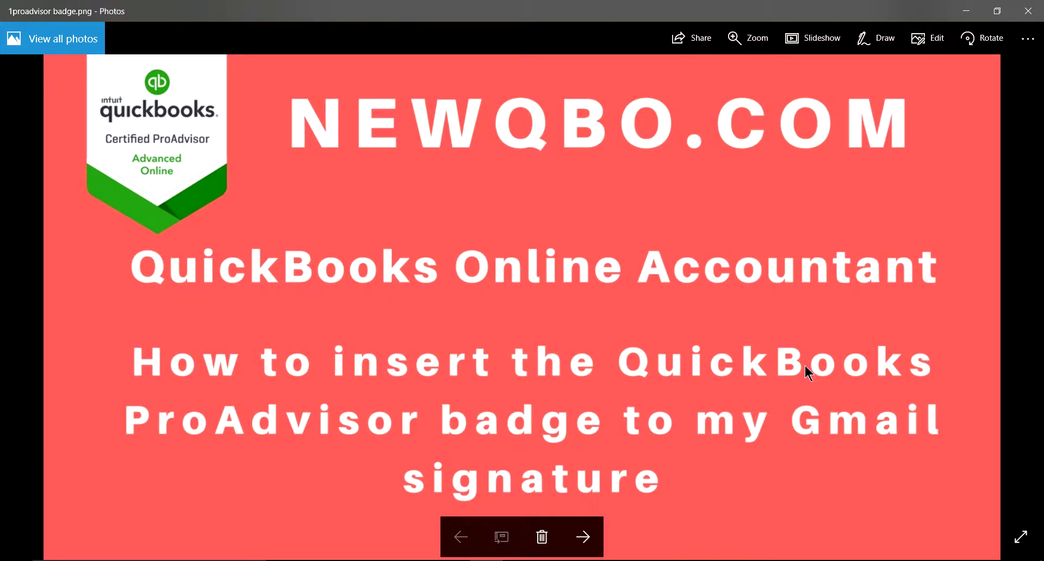
pyautogui.press('Right')
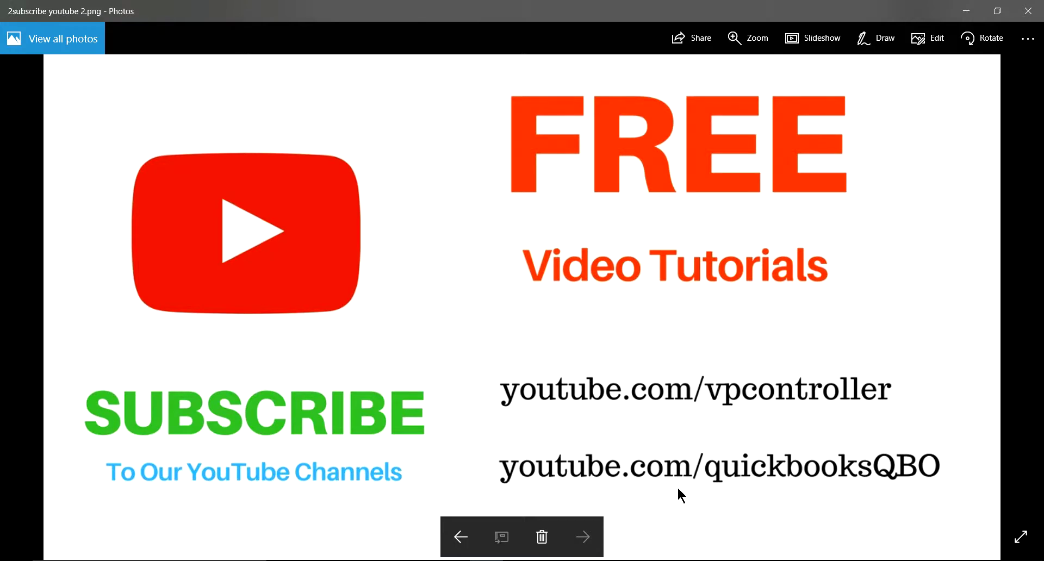
pyautogui.press('Left')
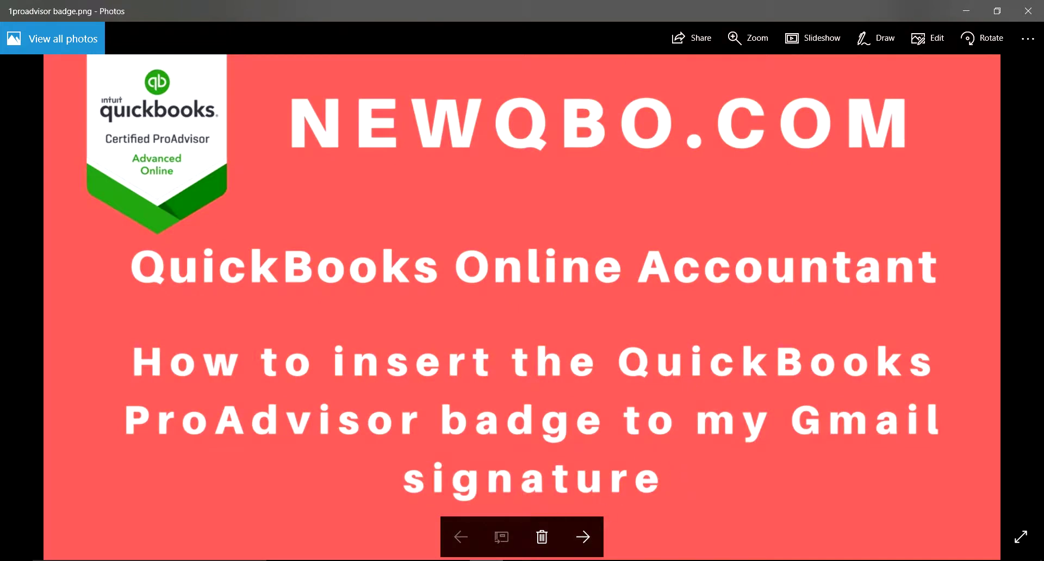
pyautogui.moveTo(489, 560)
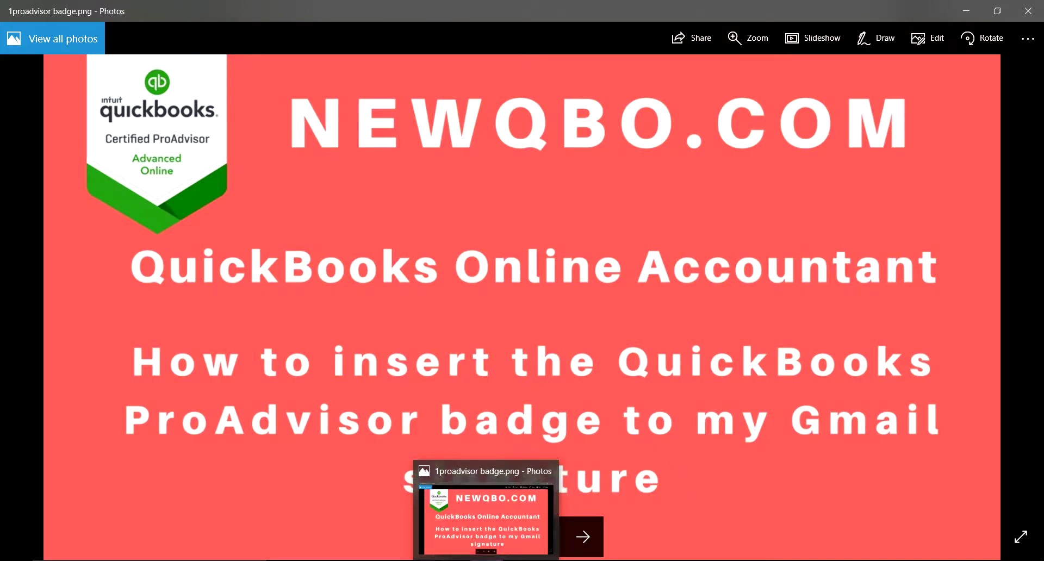
# - Copy the QuickBooks Online Advanced ProAdvisor badge's web embed code from its Download Badge options
pyautogui.click(497, 560)
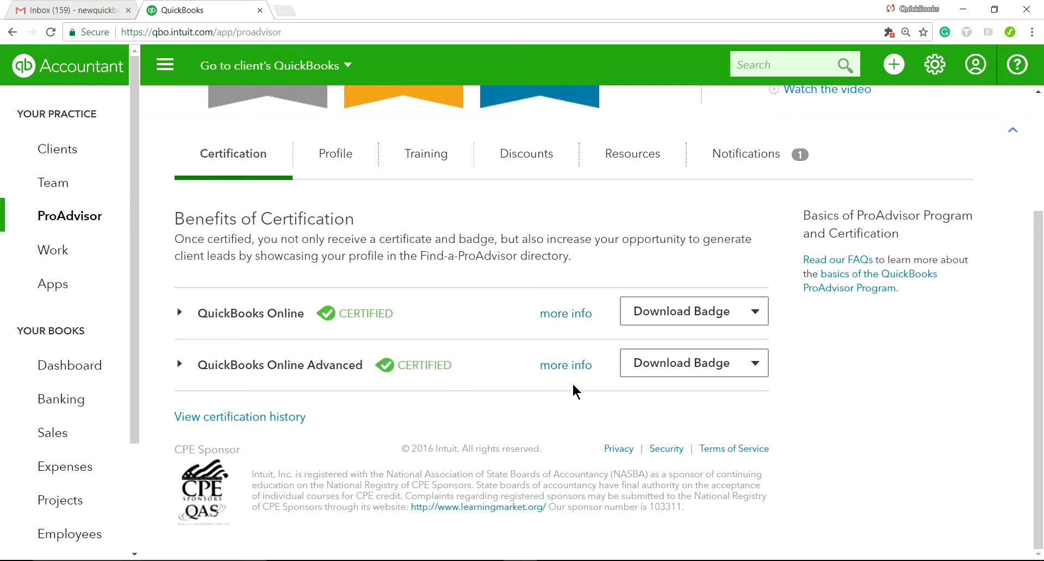
pyautogui.click(692, 364)
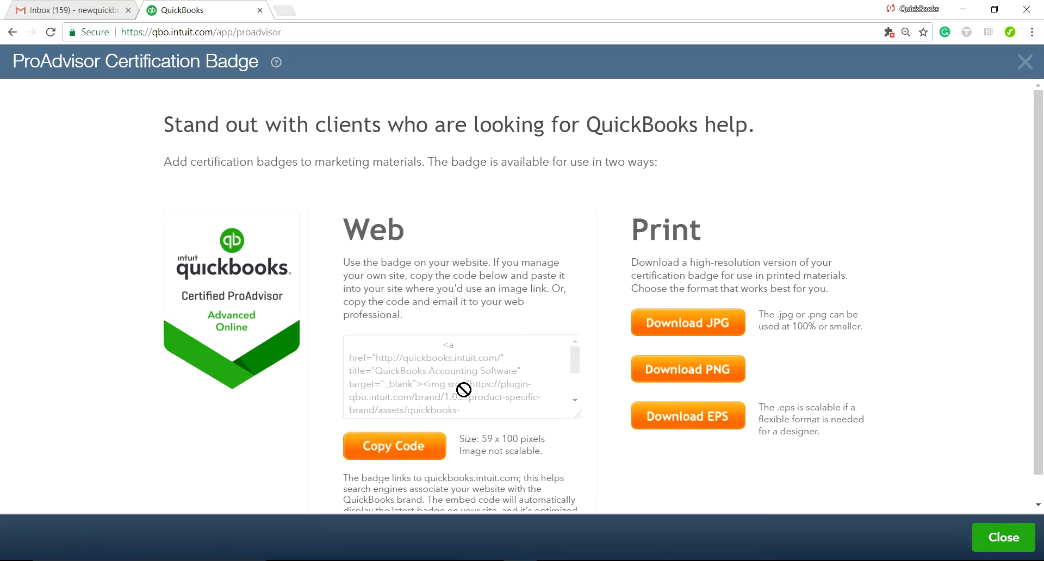
pyautogui.click(400, 451)
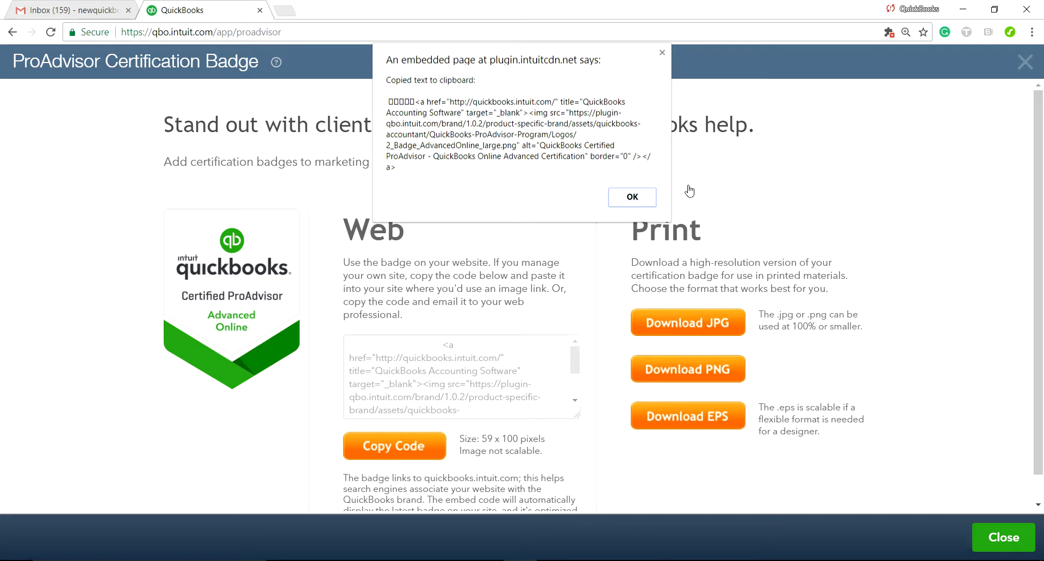
pyautogui.click(632, 197)
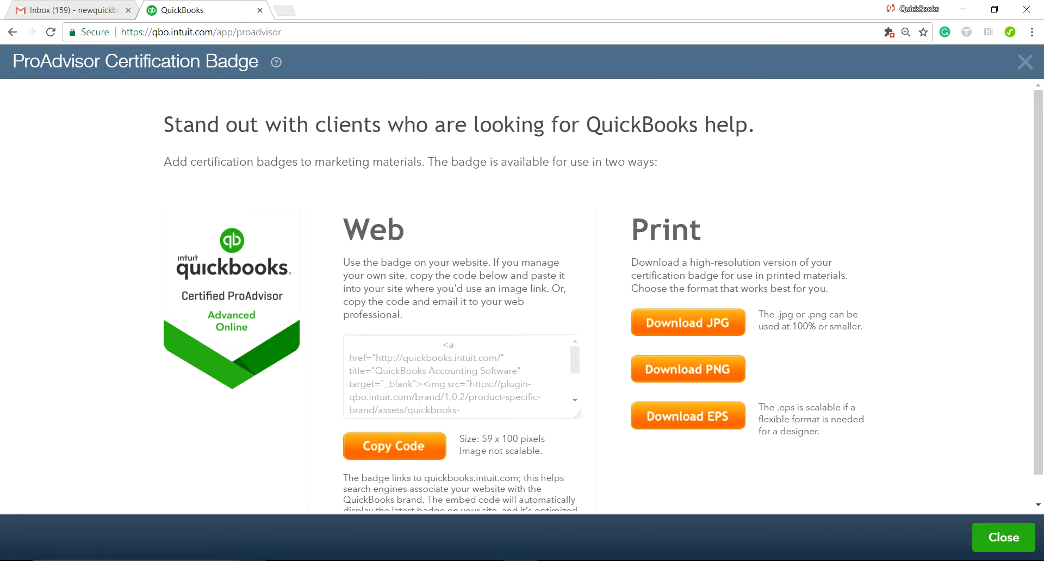
pyautogui.press('super')
# - In the Notepad file holding the embed code, copy the standalone badge image URL
pyautogui.write('note')
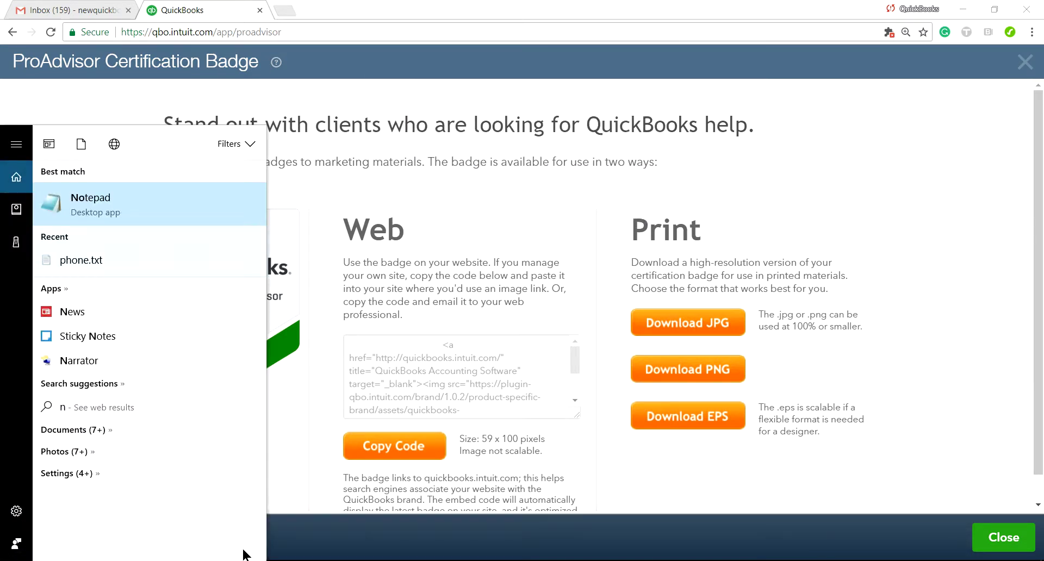
pyautogui.click(133, 205)
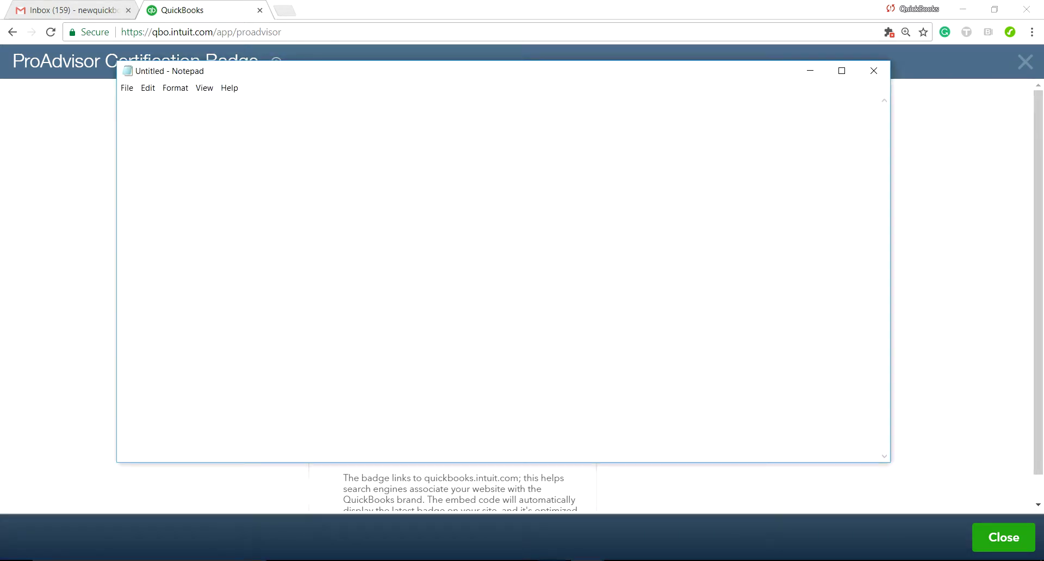
pyautogui.click(556, 504)
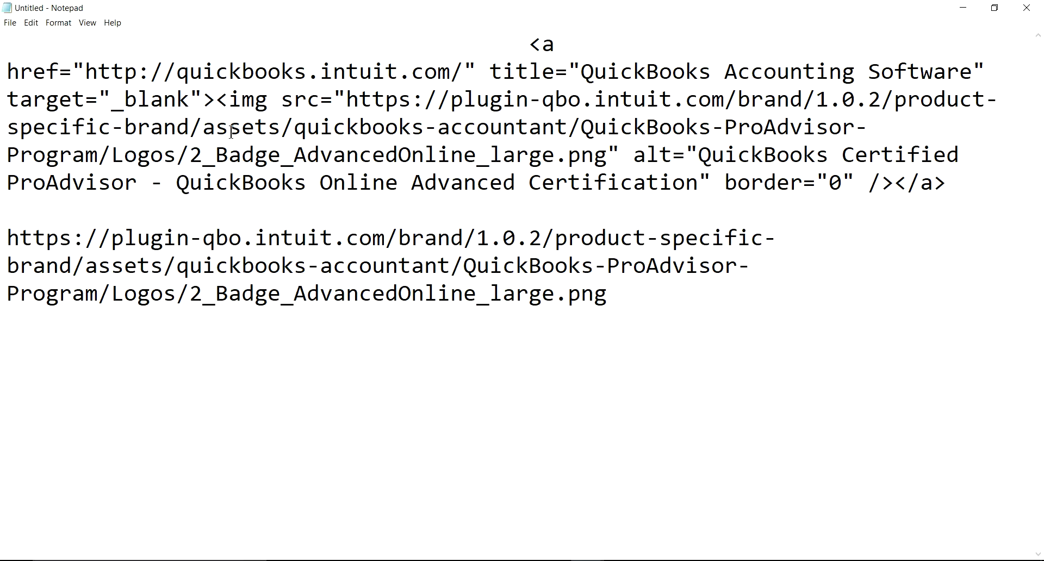
pyautogui.moveTo(347, 99); pyautogui.dragTo(606, 158)
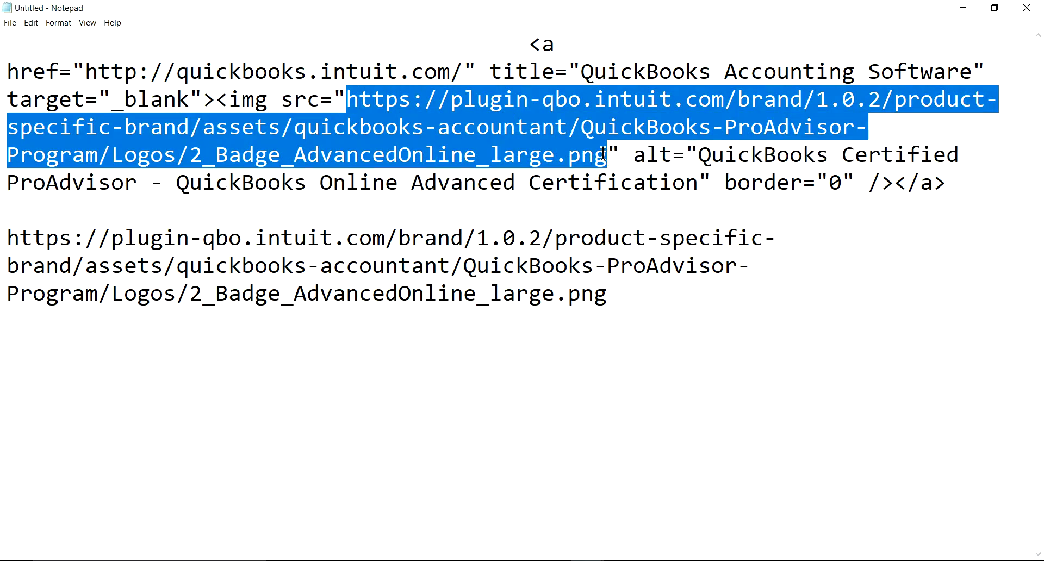
pyautogui.click(281, 265)
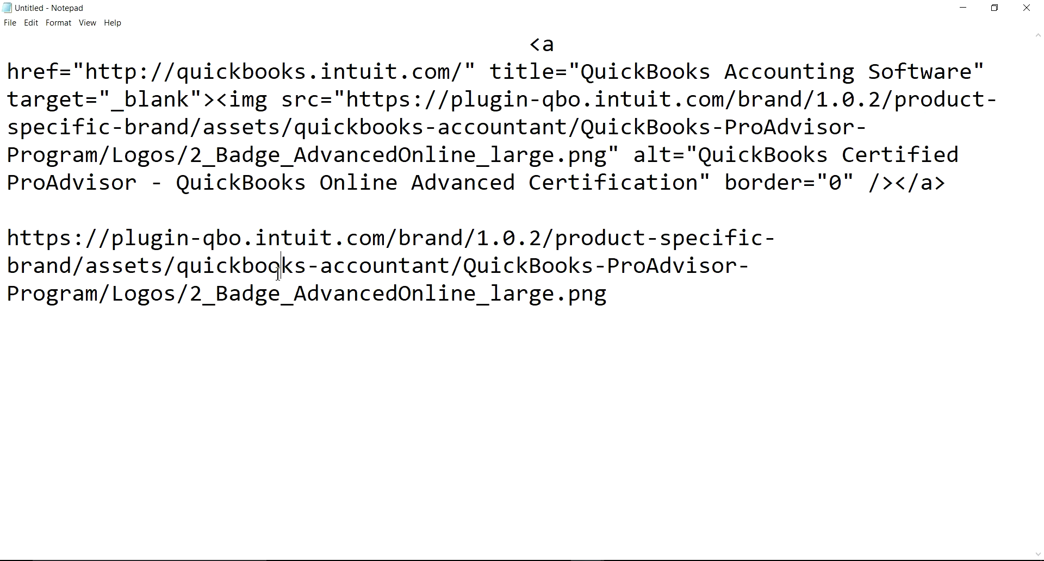
pyautogui.moveTo(8, 232); pyautogui.dragTo(621, 297)
pyautogui.rightClick(409, 263)
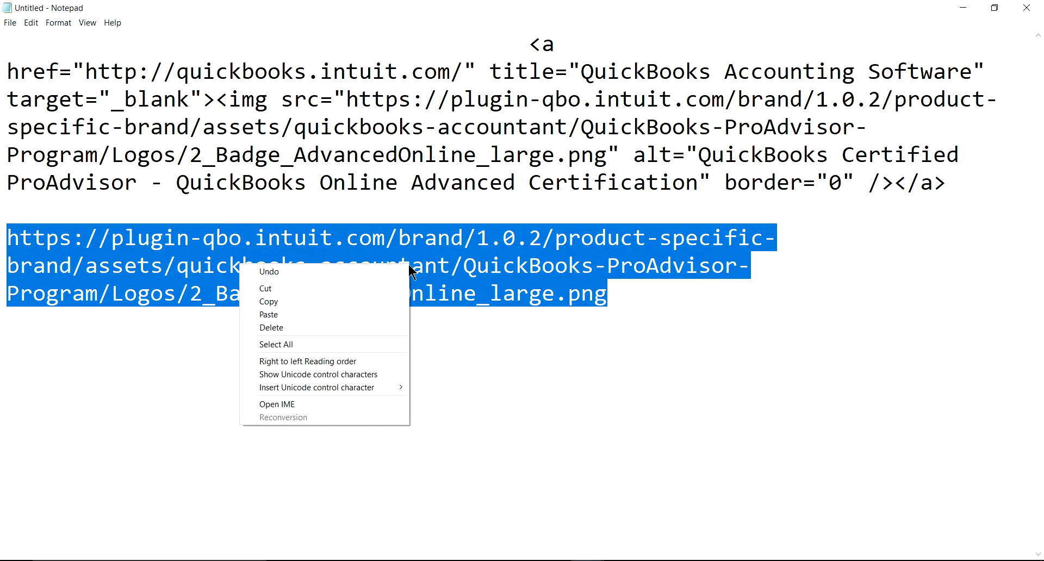
pyautogui.click(319, 295)
pyautogui.hotkey('alt', 'Tab')
# - Paste and load the badge image URL in a new Chrome tab, then return to the Gmail inbox
pyautogui.click(285, 12)
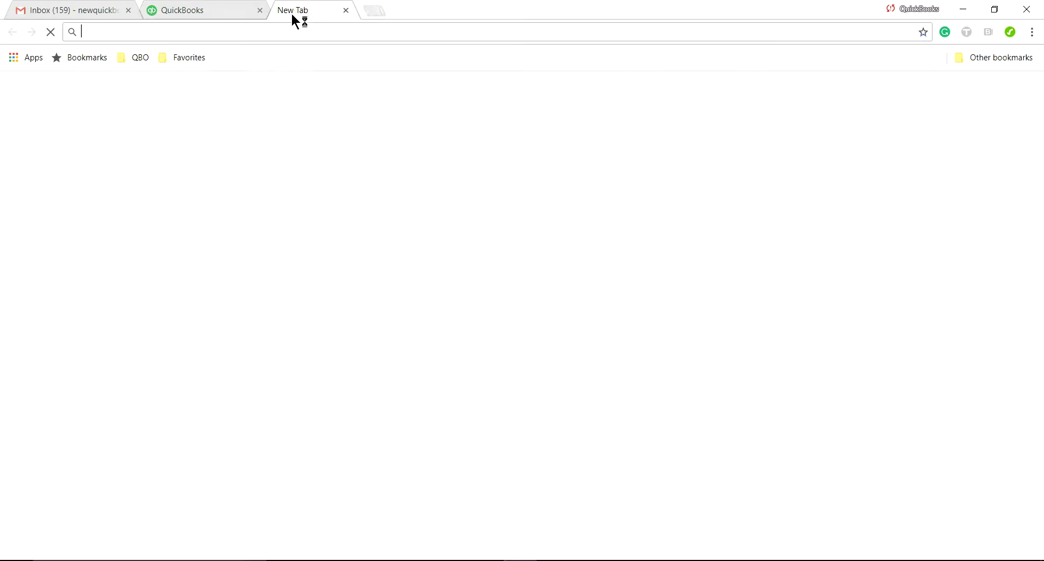
pyautogui.rightClick(286, 33)
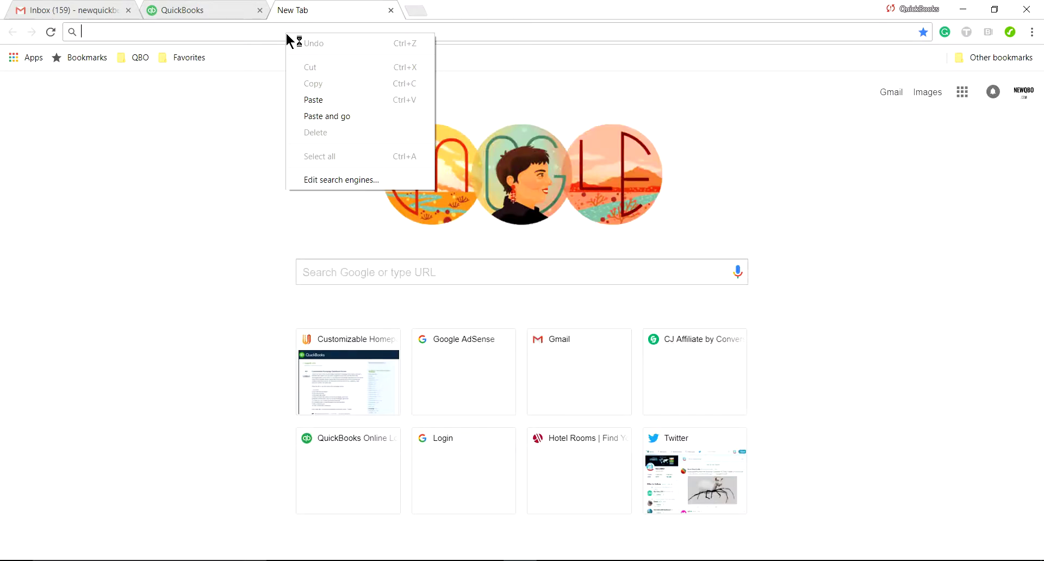
pyautogui.click(315, 116)
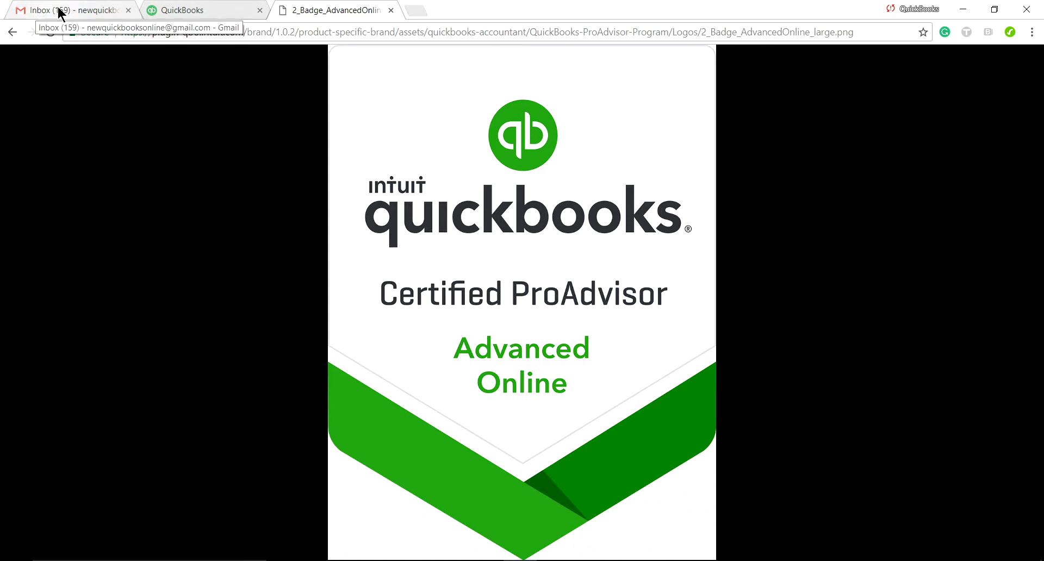
pyautogui.click(59, 13)
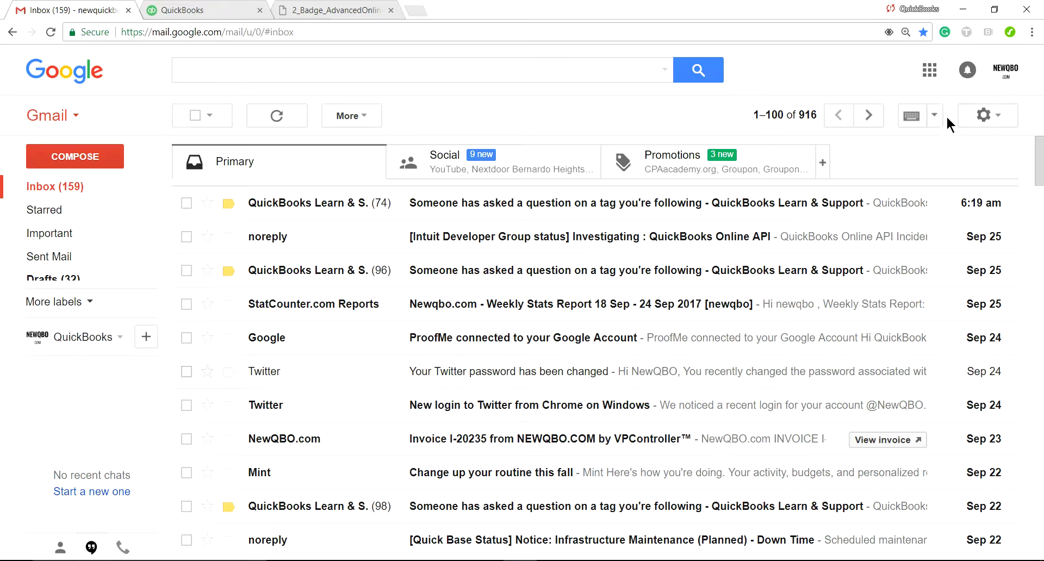
# - In Gmail Settings, go to the Signature editor and start inserting an image by web address
pyautogui.click(995, 116)
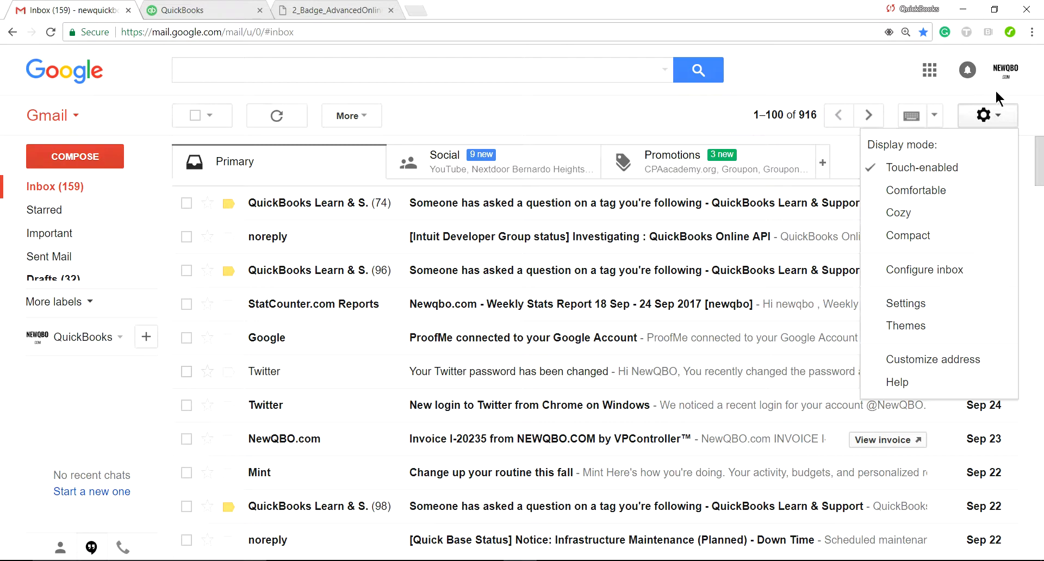
pyautogui.click(905, 304)
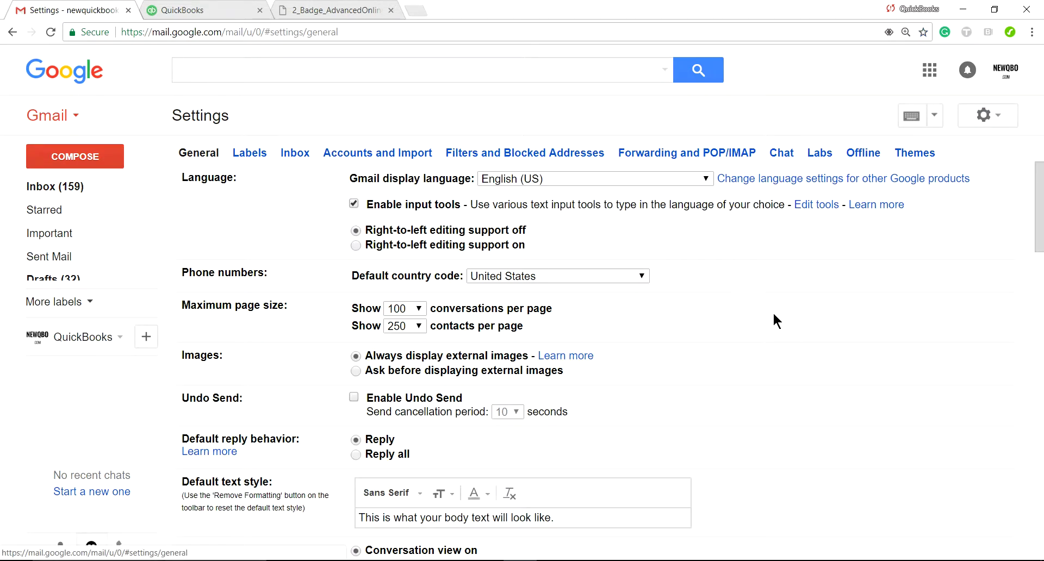
pyautogui.scroll(-7, 777, 321)
pyautogui.scroll(-8, 799, 325)
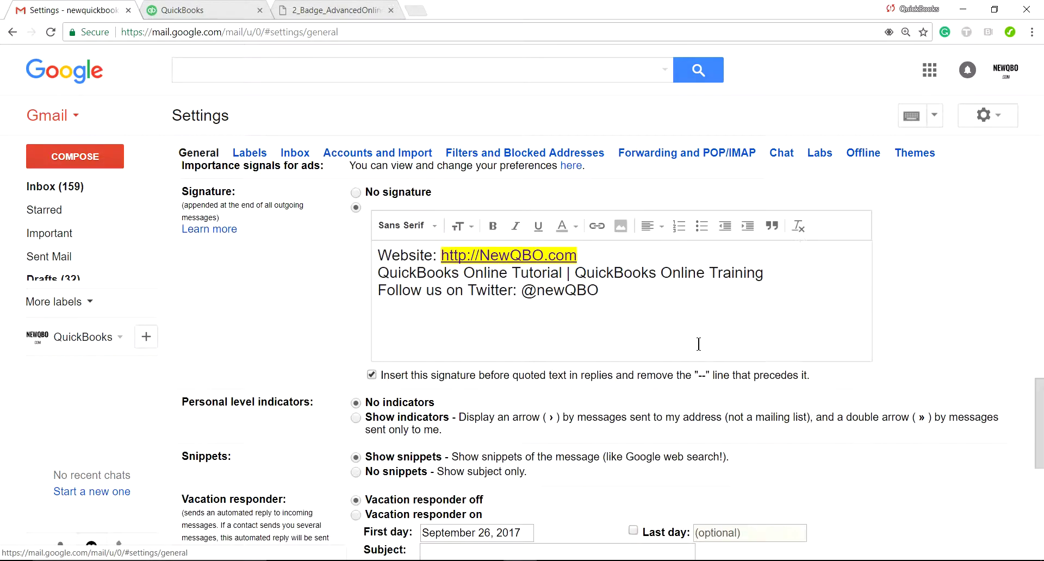
pyautogui.click(391, 318)
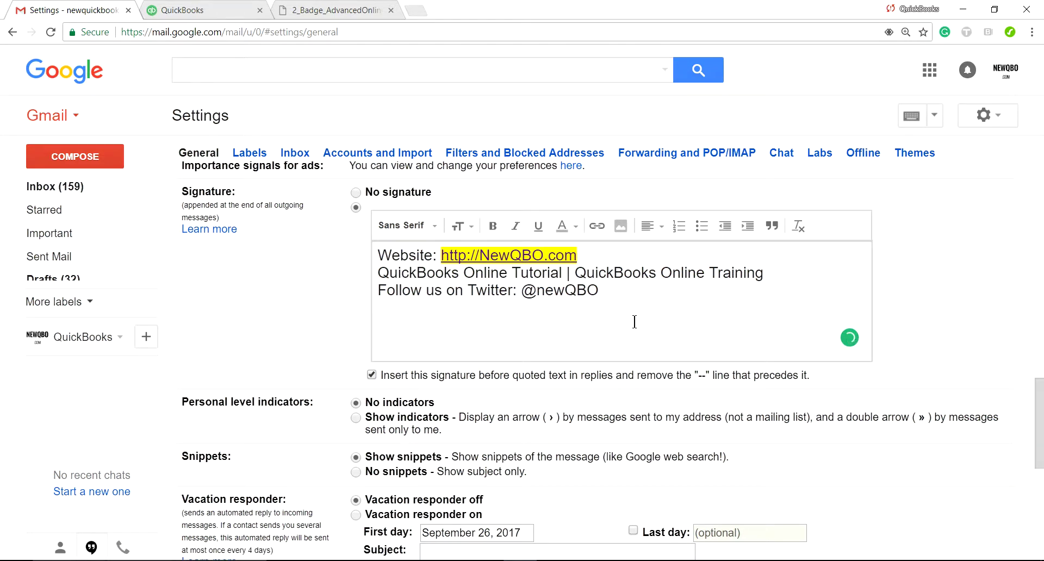
pyautogui.click(620, 226)
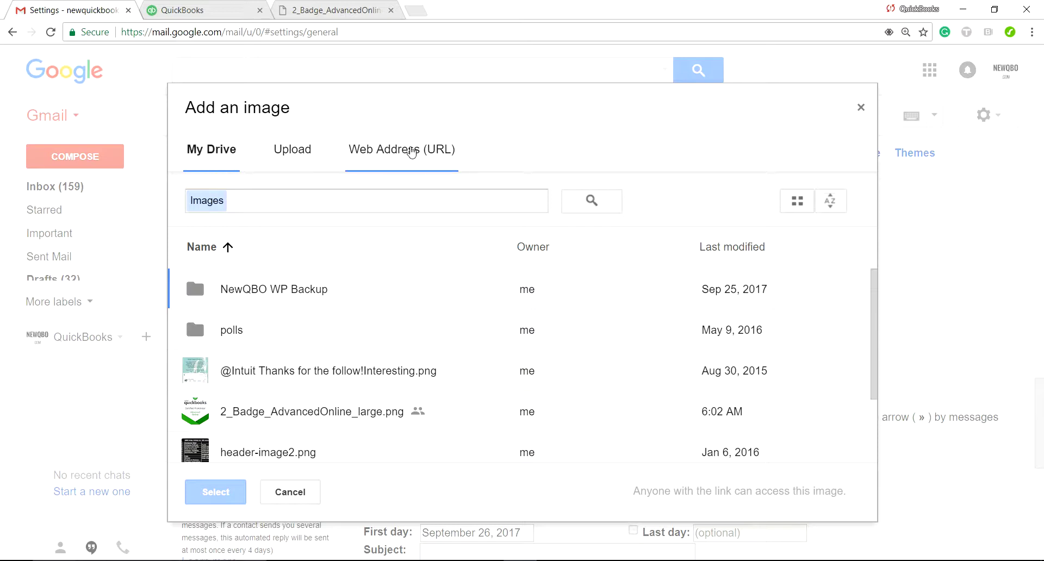
pyautogui.click(430, 148)
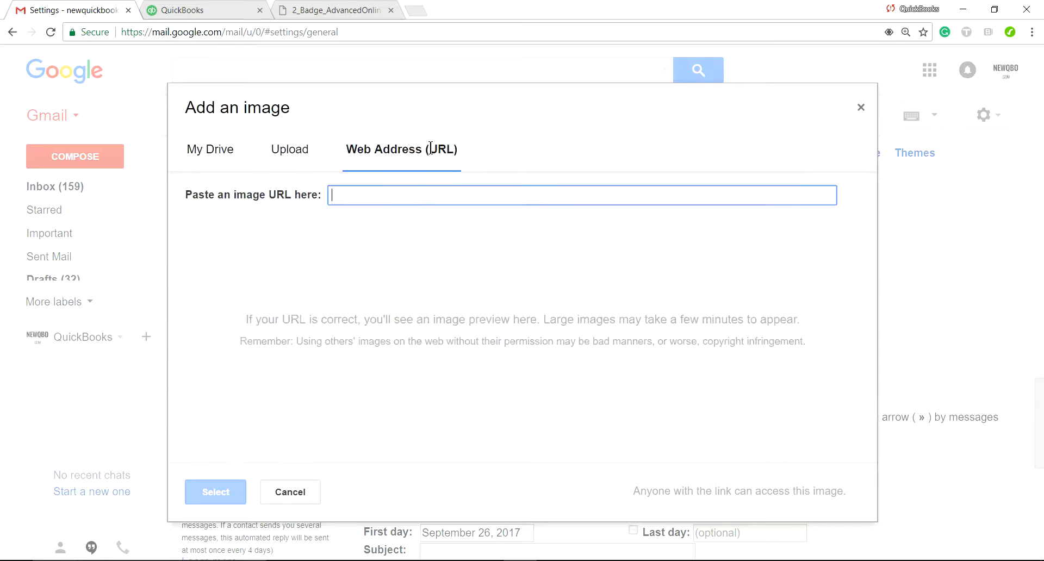
# - Paste the badge image URL, insert the ProAdvisor badge into the signature, and select it for resizing
pyautogui.rightClick(380, 196)
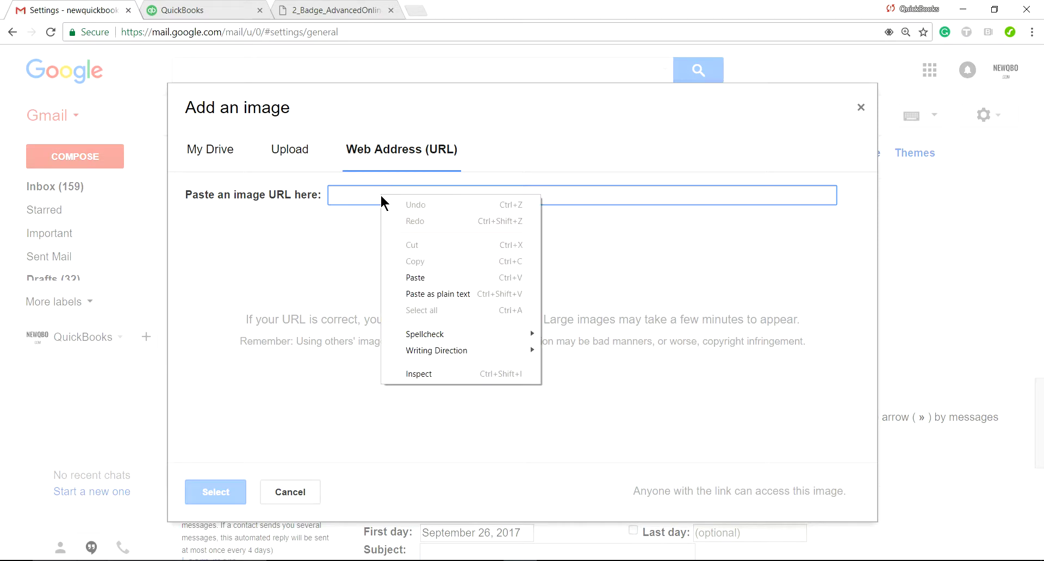
pyautogui.click(422, 277)
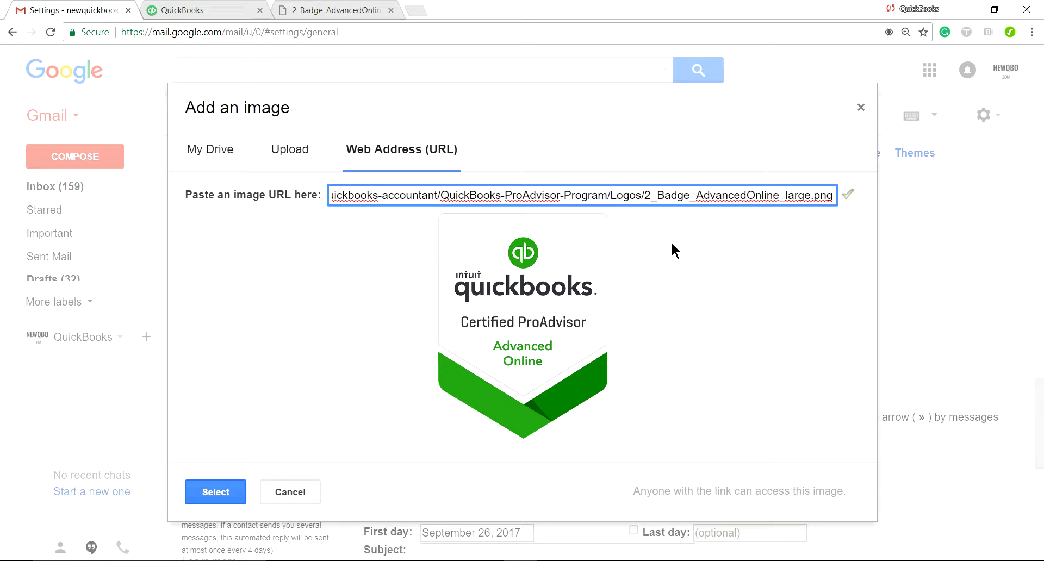
pyautogui.click(211, 493)
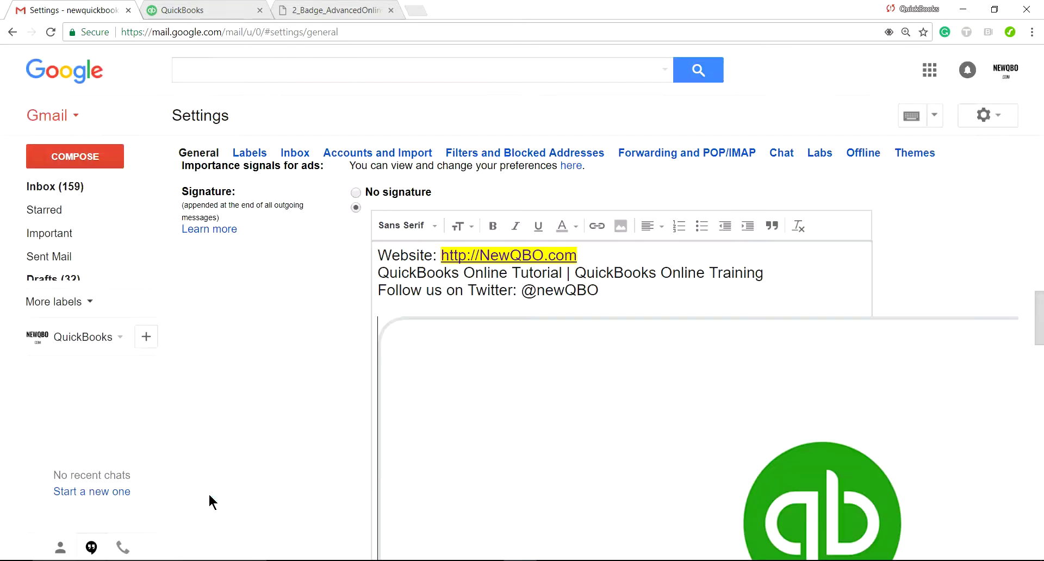
pyautogui.scroll(-3, 541, 465)
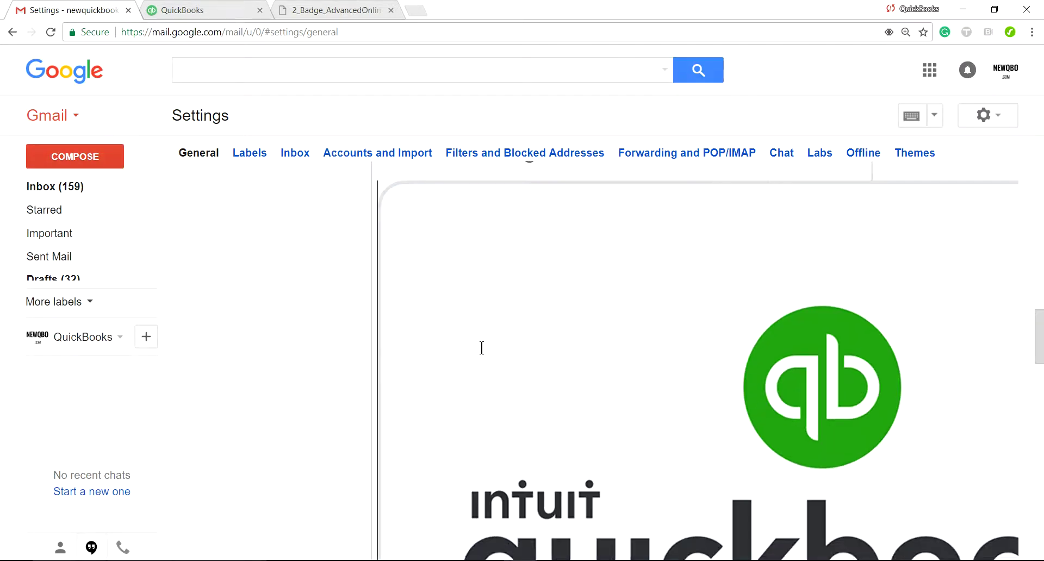
pyautogui.click(446, 270)
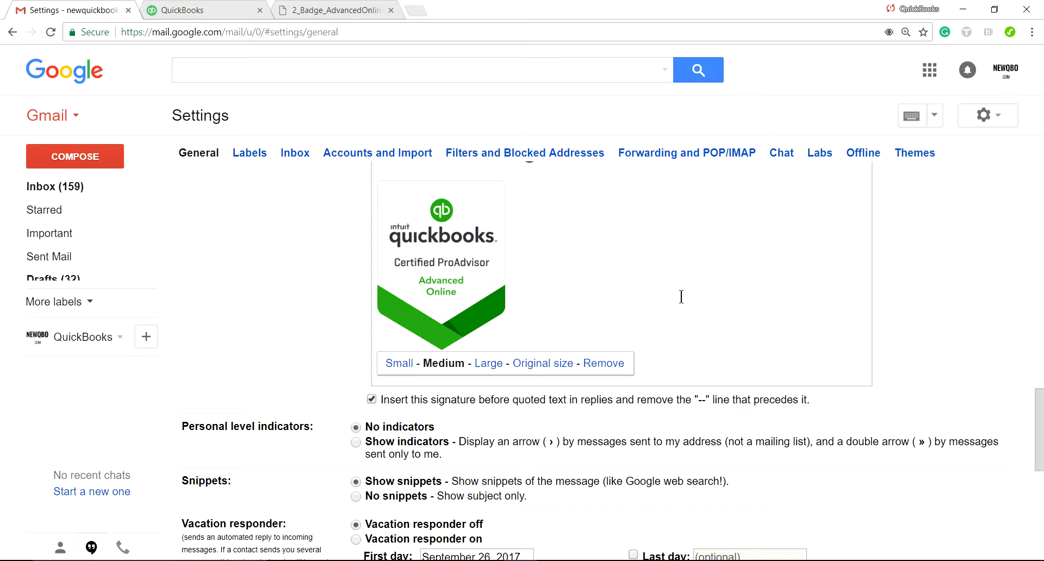
# - Remove the old signature badge and reinsert it from the pasted web address
pyautogui.click(610, 368)
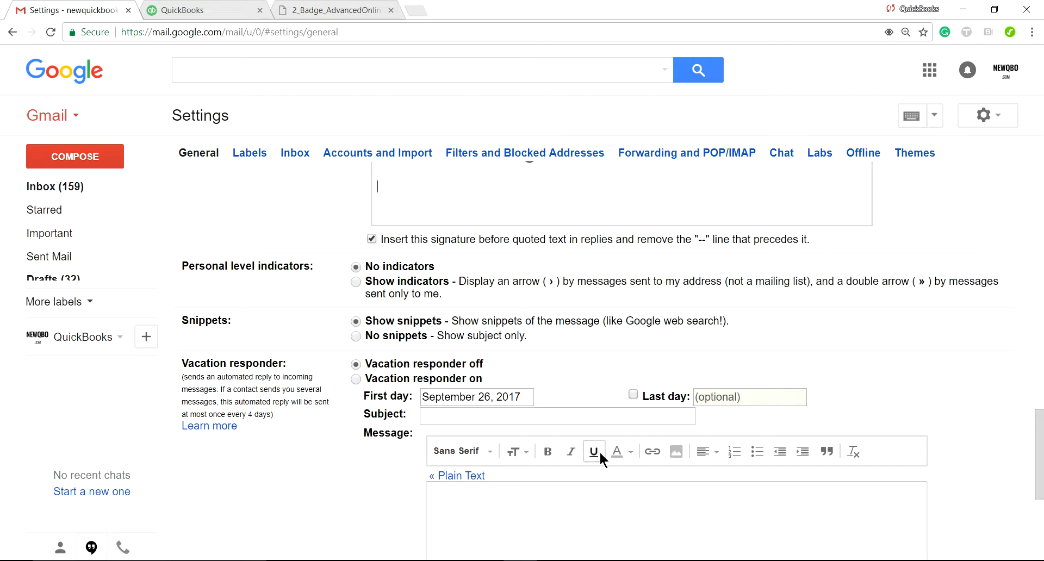
pyautogui.scroll(-3, 588, 426)
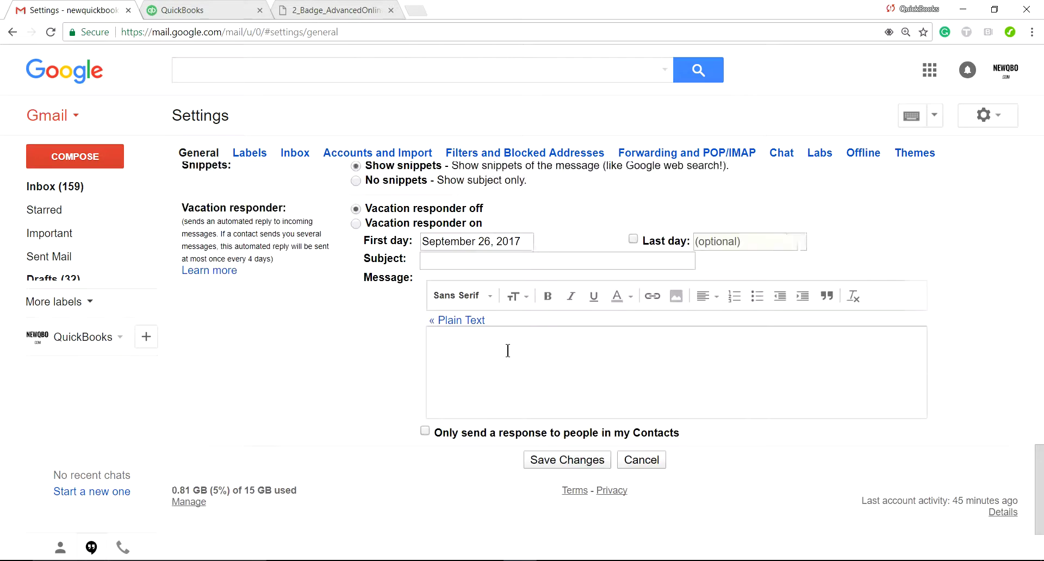
pyautogui.scroll(4, 508, 350)
pyautogui.scroll(3, 473, 239)
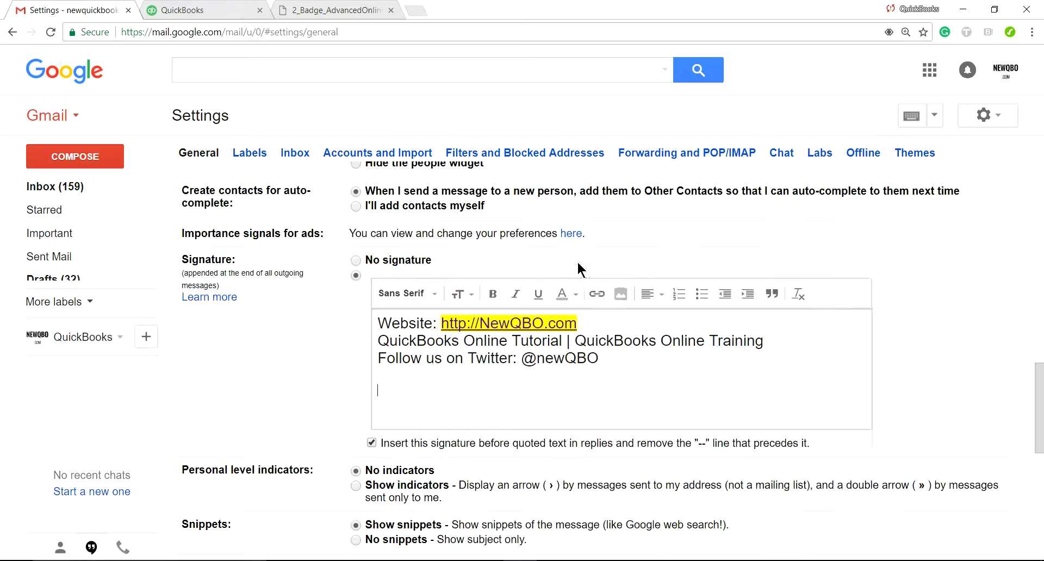
pyautogui.click(619, 294)
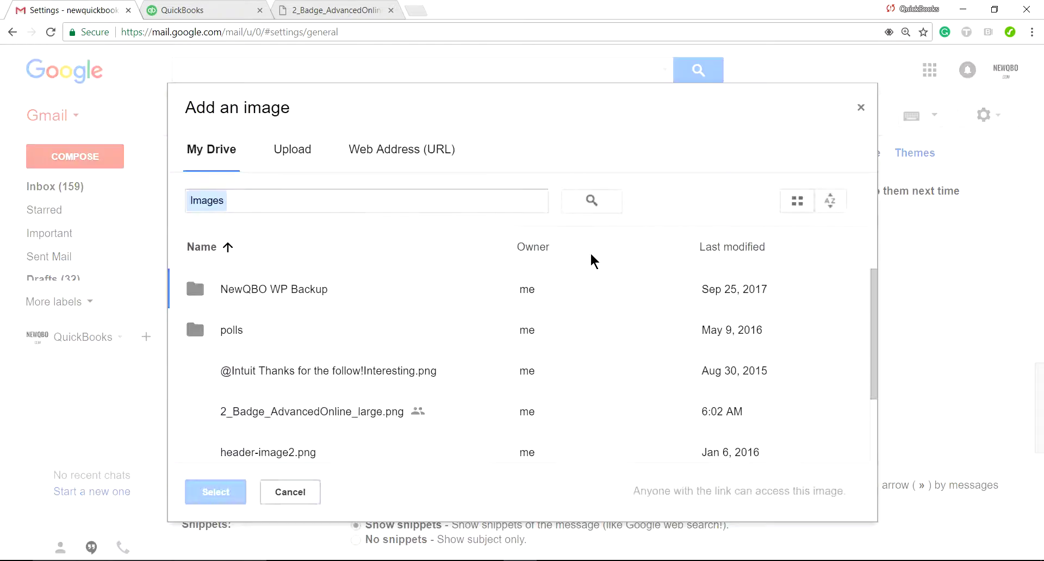
pyautogui.click(419, 156)
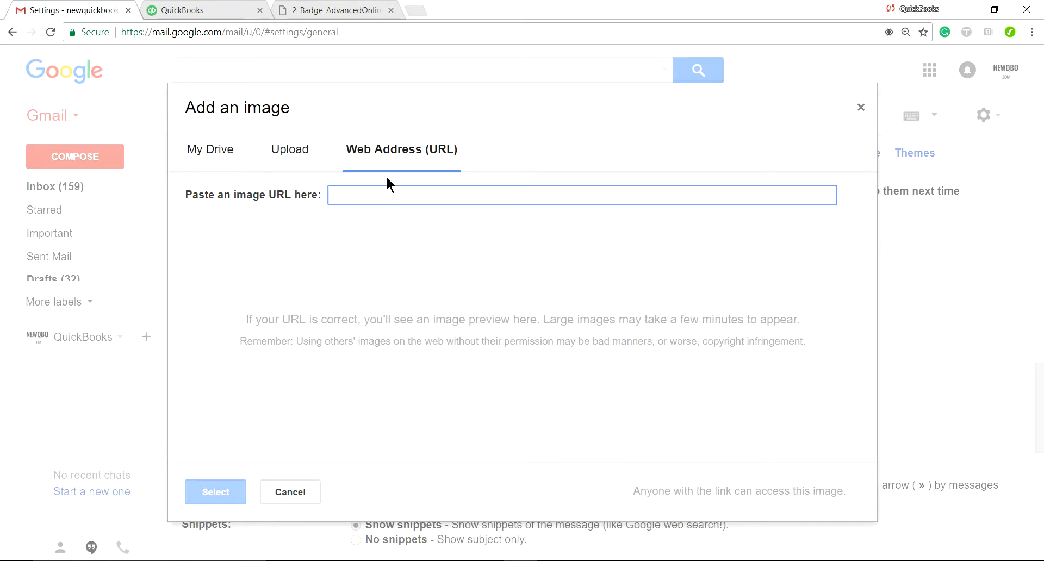
pyautogui.rightClick(395, 197)
pyautogui.click(411, 275)
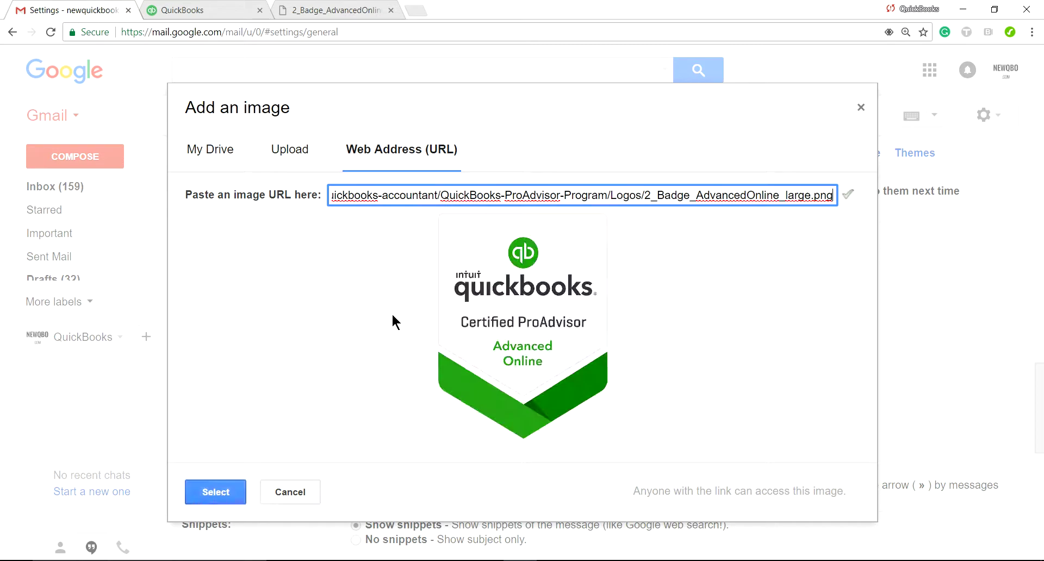
pyautogui.click(225, 494)
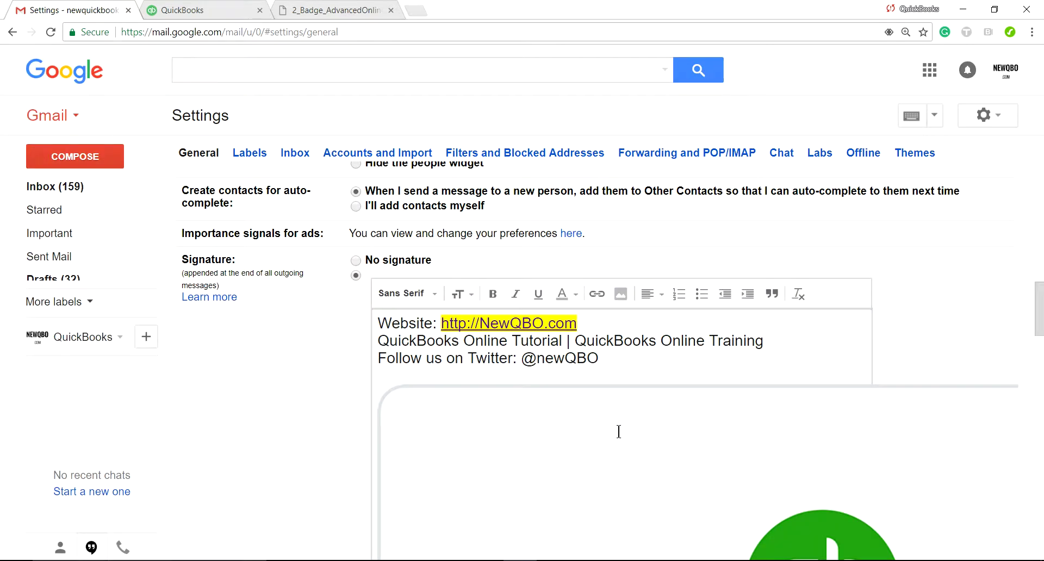
# - Resize the signature badge to Medium and save the Gmail settings
pyautogui.click(510, 426)
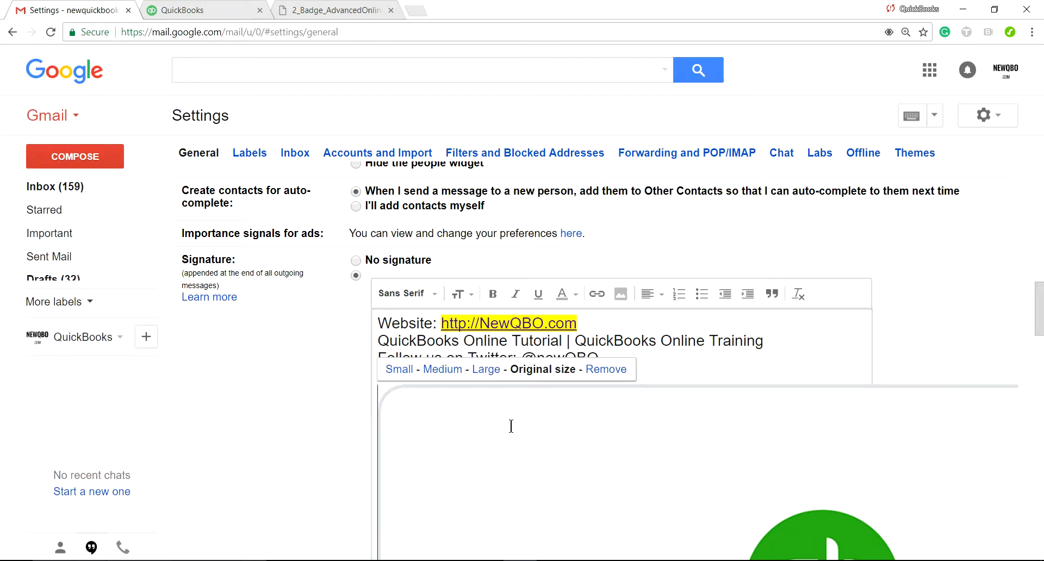
pyautogui.click(443, 371)
pyautogui.scroll(-10, 337, 424)
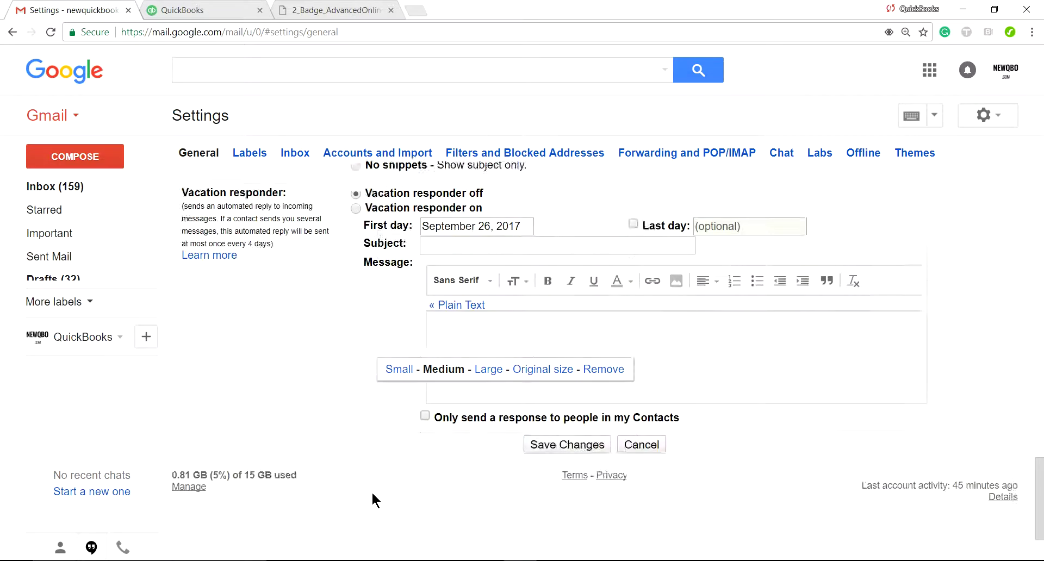
pyautogui.click(573, 349)
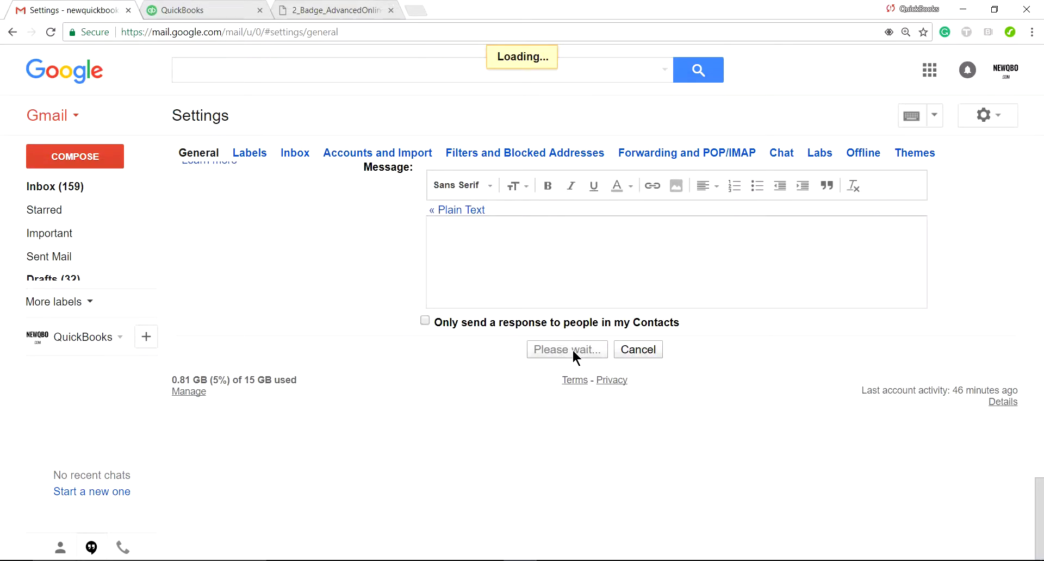
pyautogui.click(83, 156)
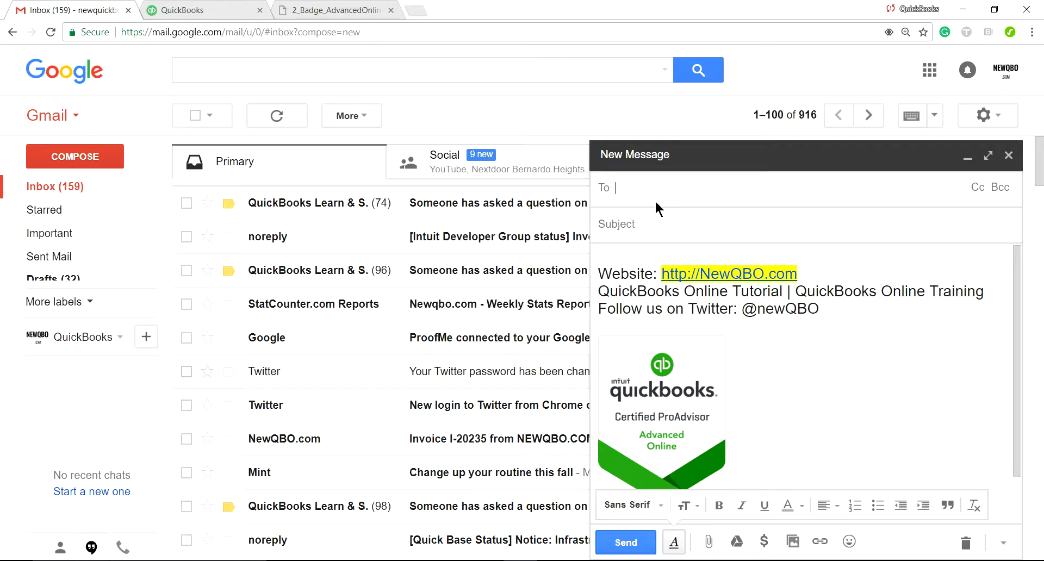
# - Address a new email to Everest Construction with the subject 'ProAdvisor Badge'
pyautogui.write('quic')
pyautogui.press('BackSpace')
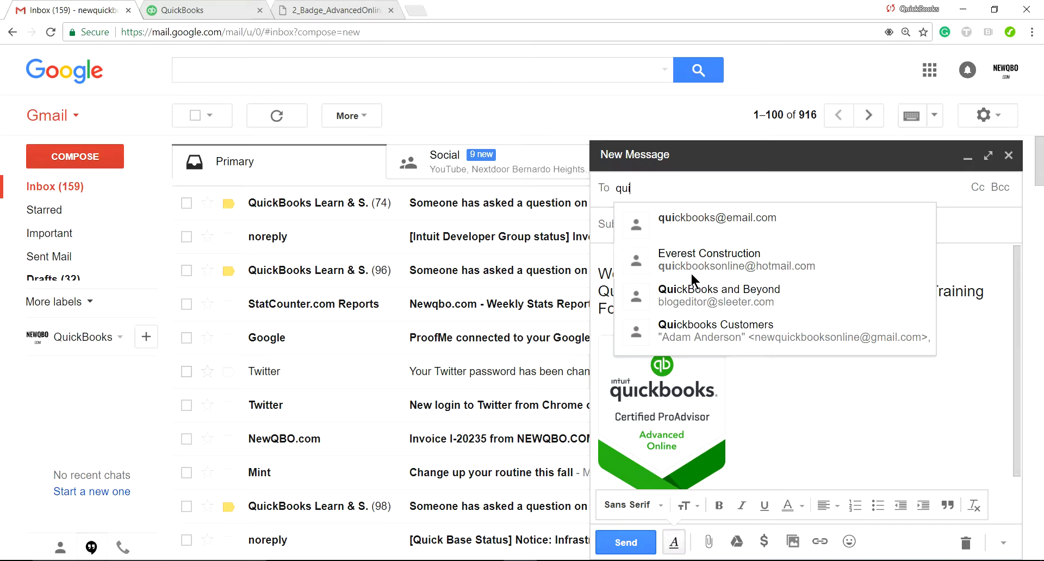
pyautogui.click(704, 260)
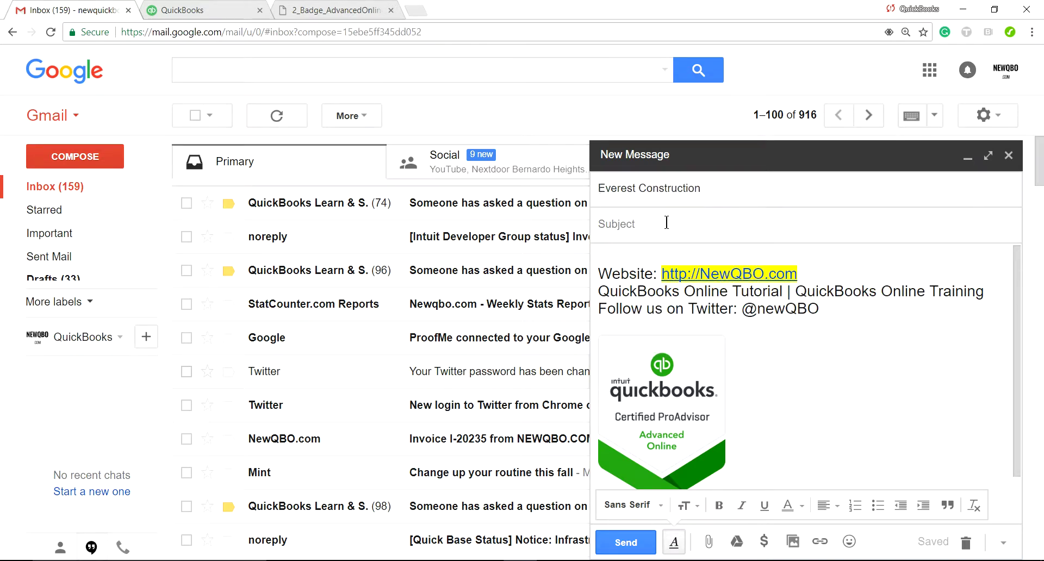
pyautogui.write('ProAdvisor Badge')
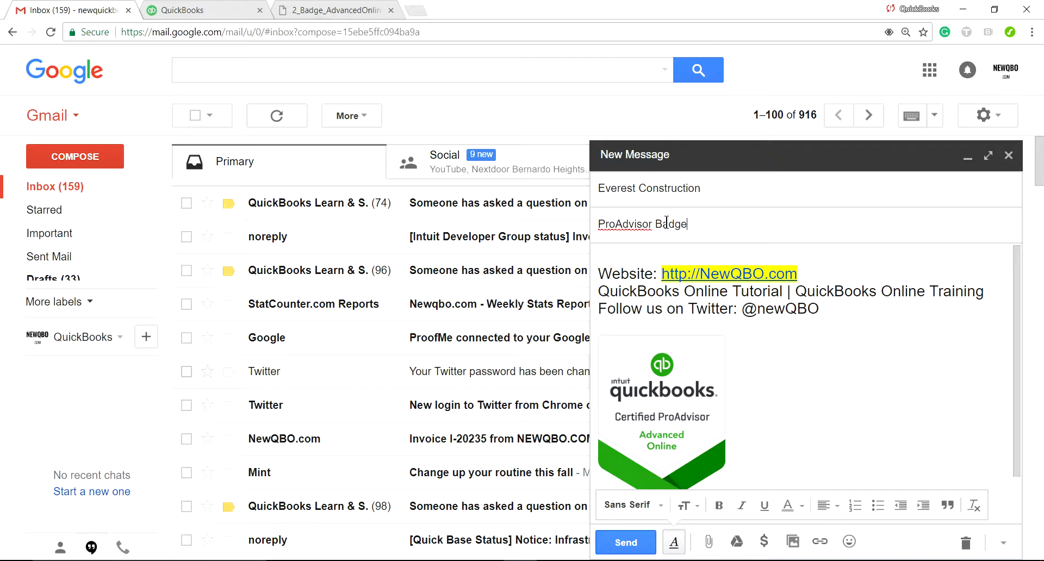
# - Copy 'ProAdvisor Badge' into the message body above the signature and send the email
pyautogui.moveTo(709, 224); pyautogui.dragTo(591, 224)
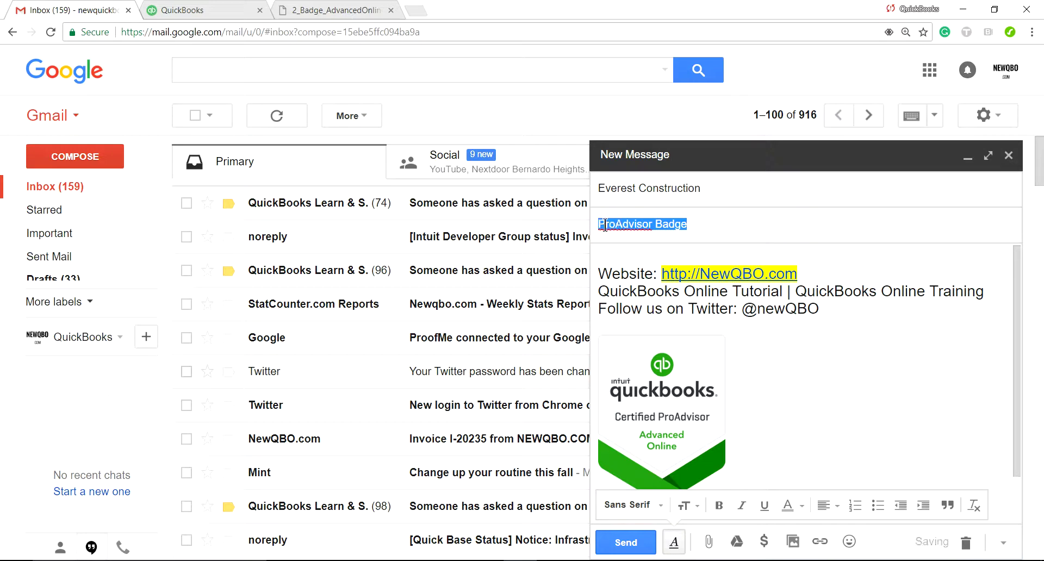
pyautogui.rightClick(637, 233)
pyautogui.click(671, 250)
pyautogui.click(626, 259)
pyautogui.rightClick(625, 259)
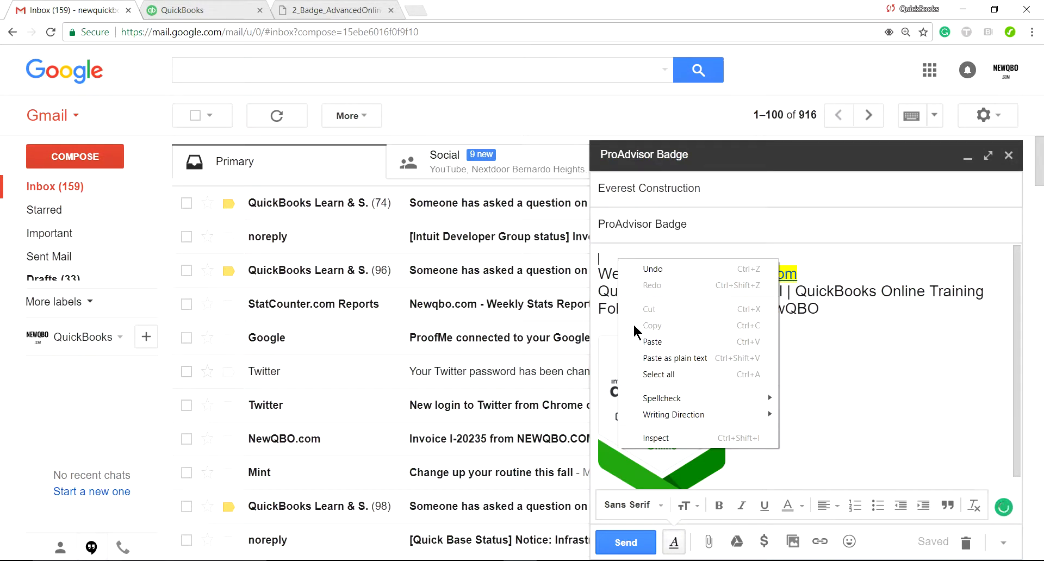
pyautogui.click(665, 323)
pyautogui.press('Return')
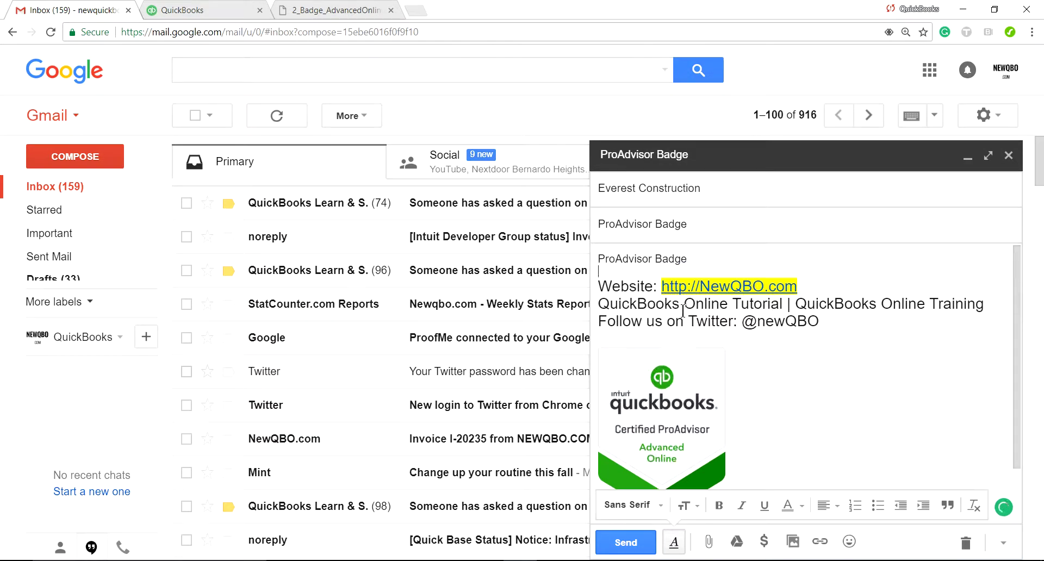
pyautogui.click(626, 542)
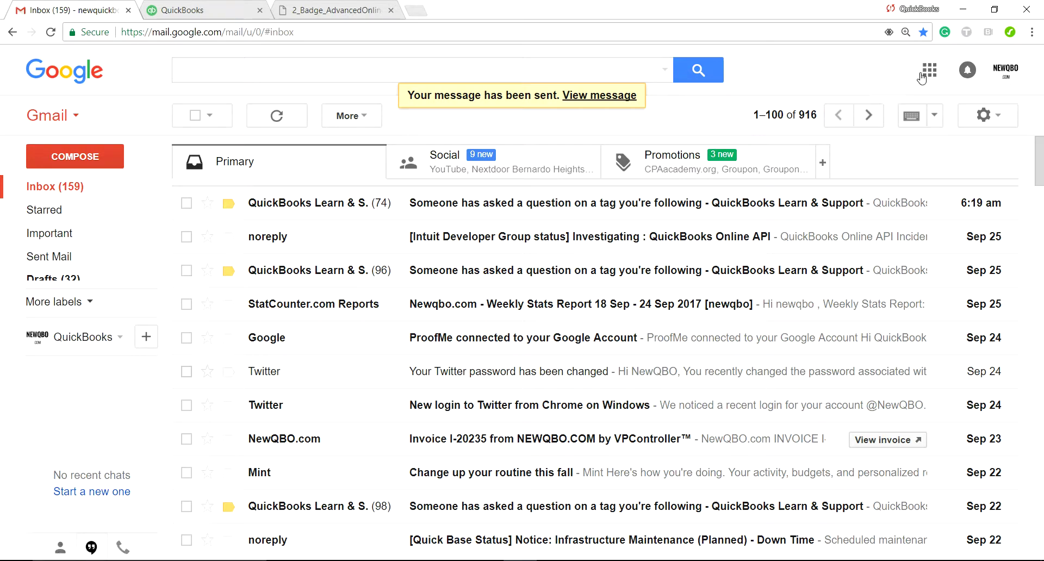
# - Open Google Drive in a new tab, download the ProAdvisor badge PNG from QuickBooks, then return to Drive
pyautogui.click(929, 70)
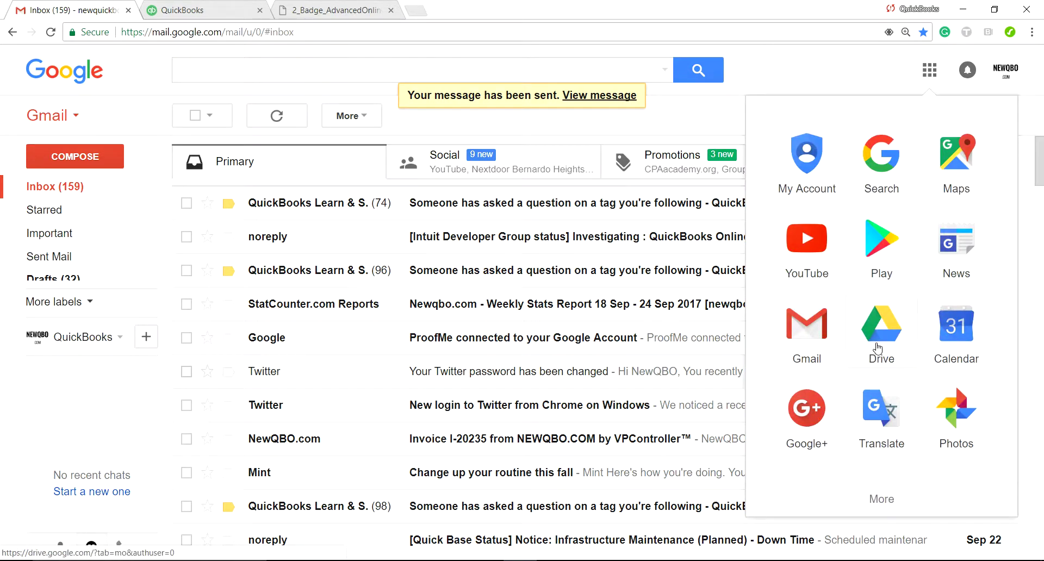
pyautogui.click(877, 347)
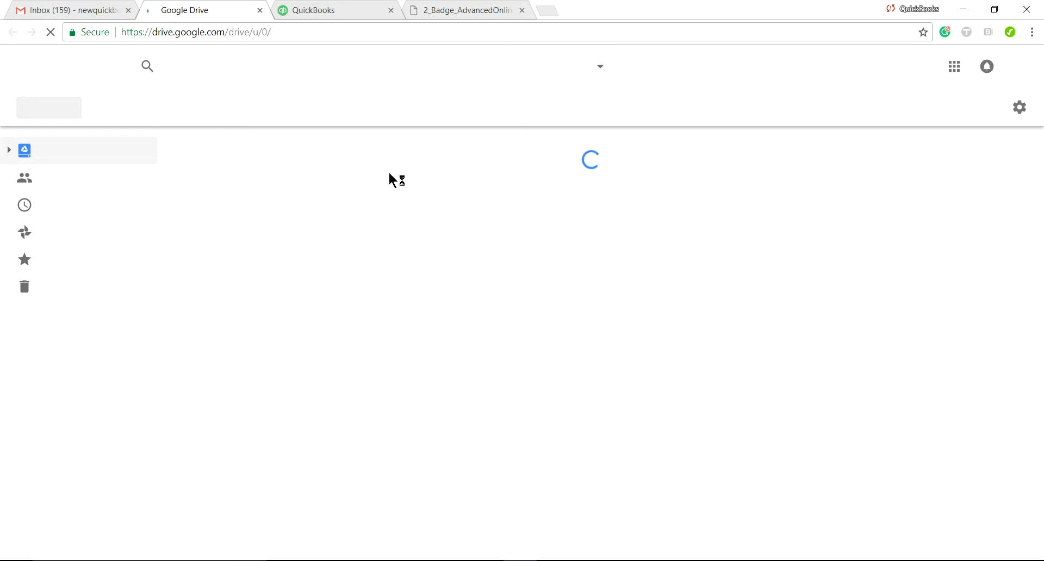
pyautogui.click(336, 10)
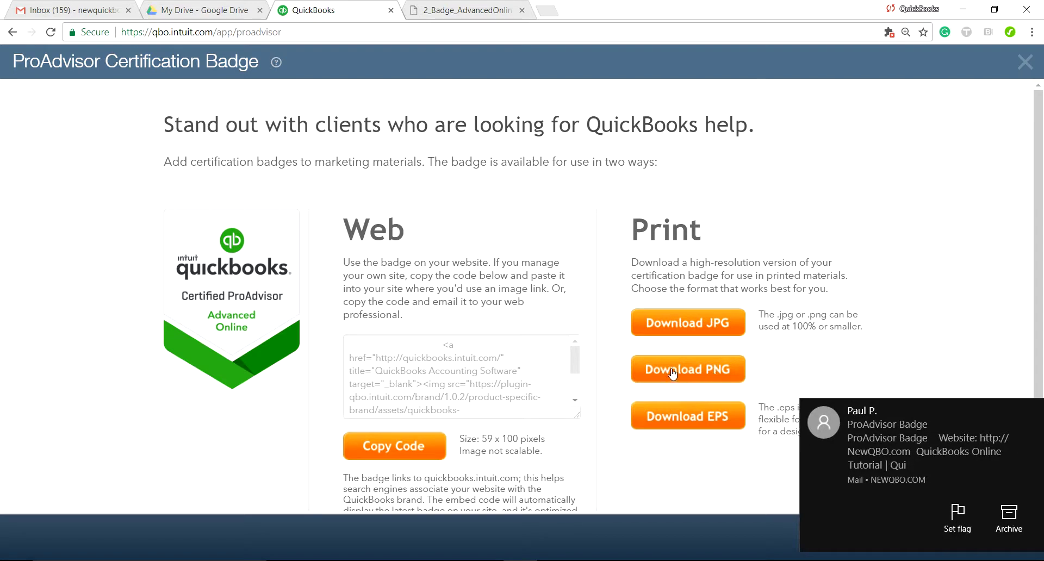
pyautogui.click(716, 371)
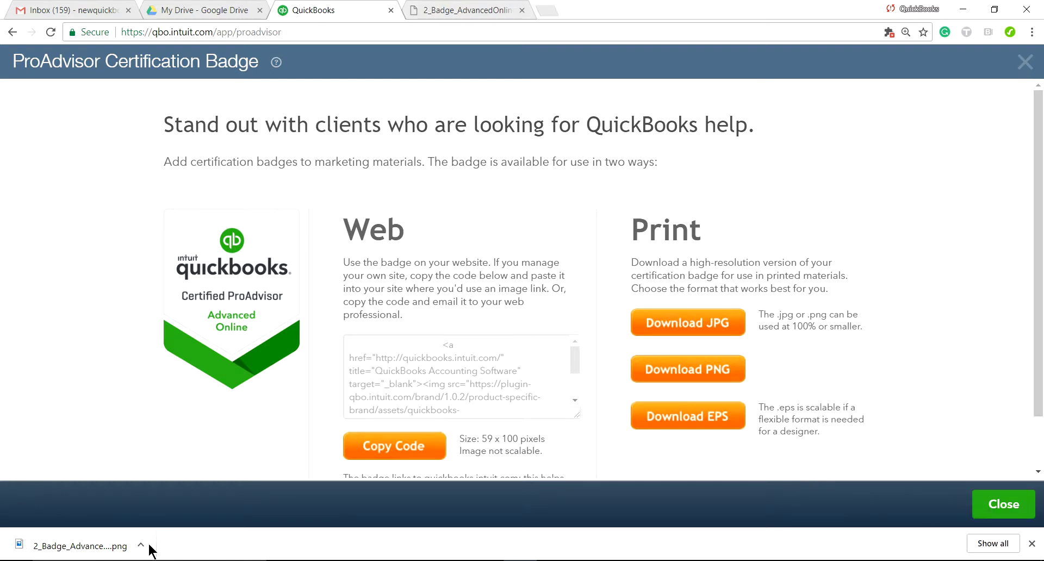
pyautogui.click(192, 12)
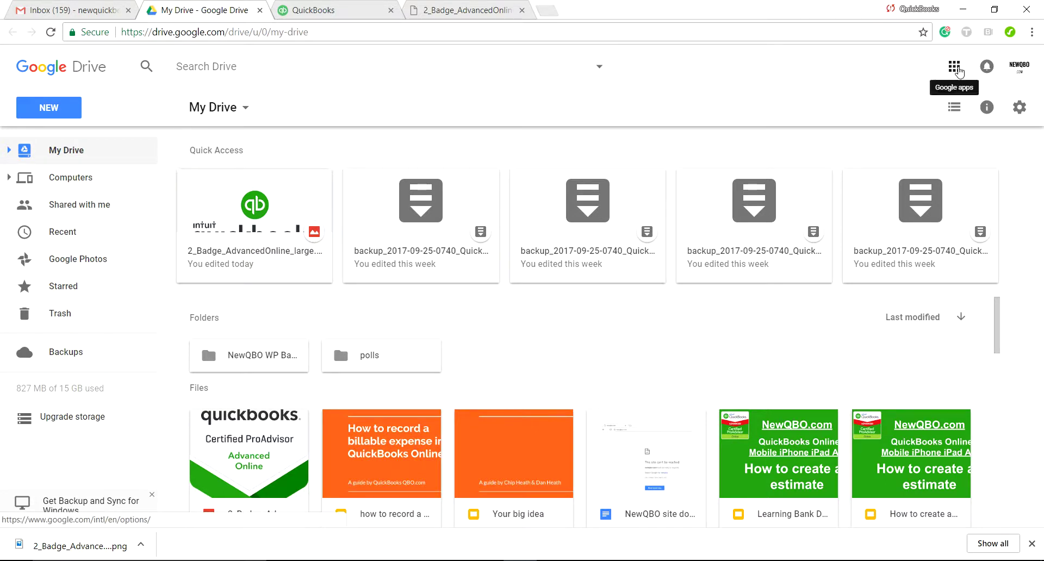
# - Upload 2_Badge_AdvancedOnline_large.png from Downloads into My Drive and dismiss the upload notice
pyautogui.click(955, 69)
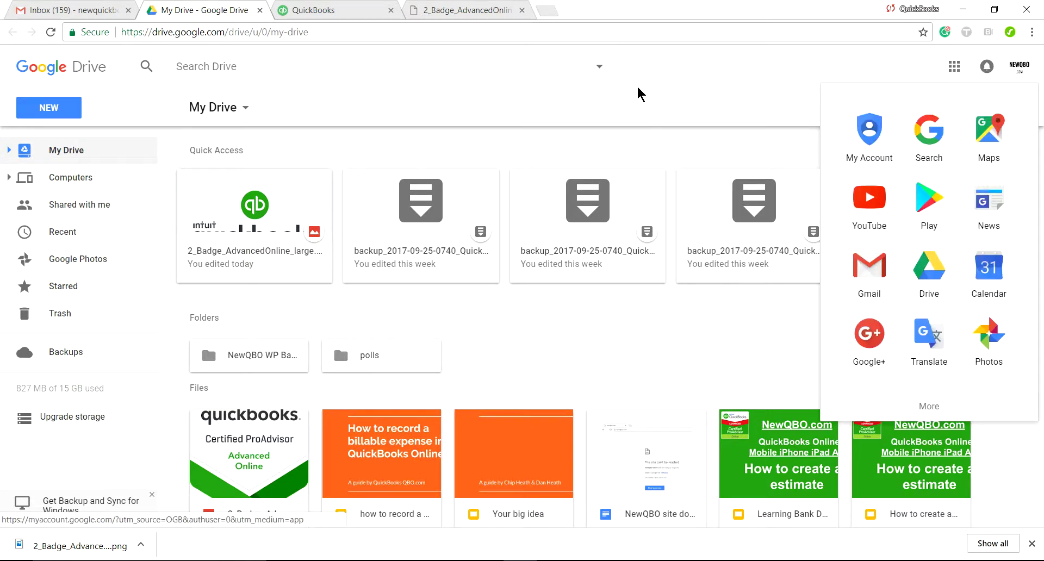
pyautogui.click(613, 117)
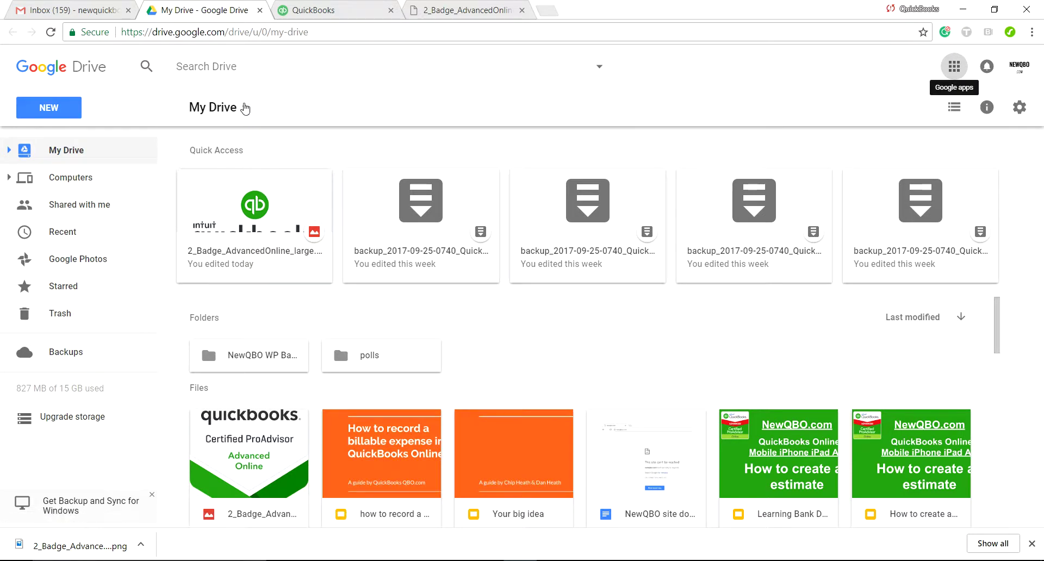
pyautogui.click(245, 108)
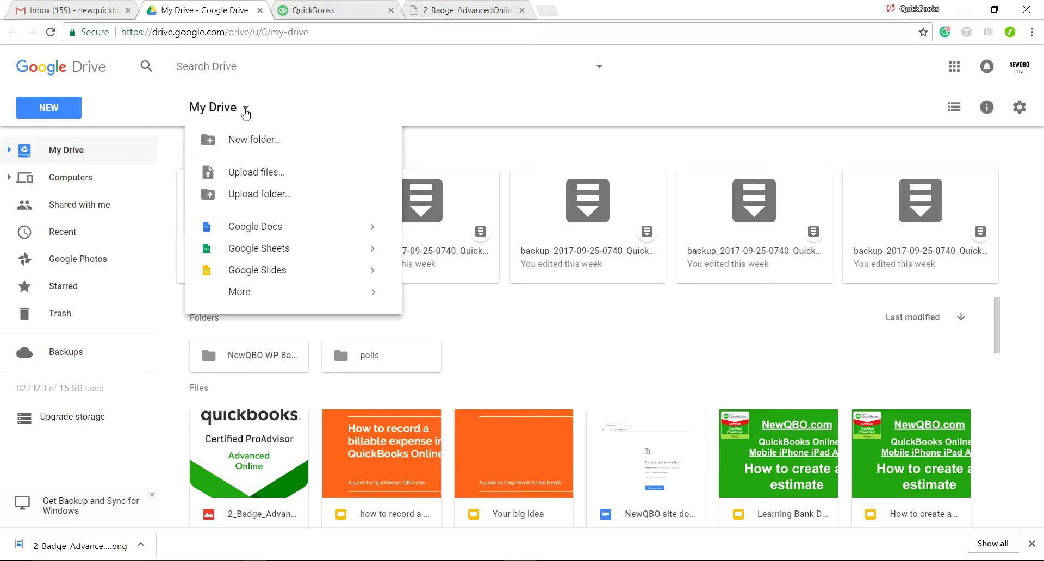
pyautogui.click(250, 175)
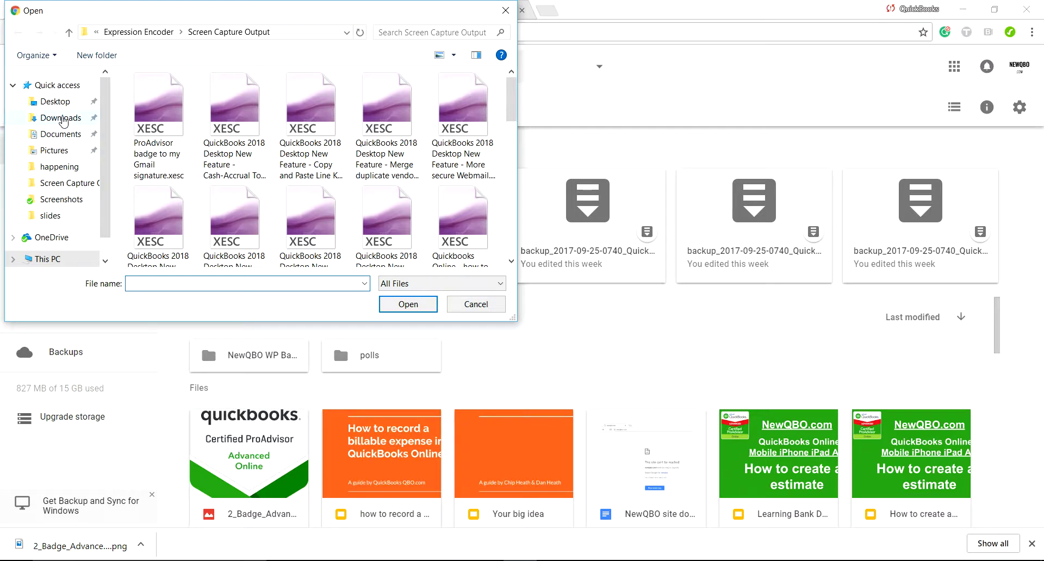
pyautogui.click(61, 118)
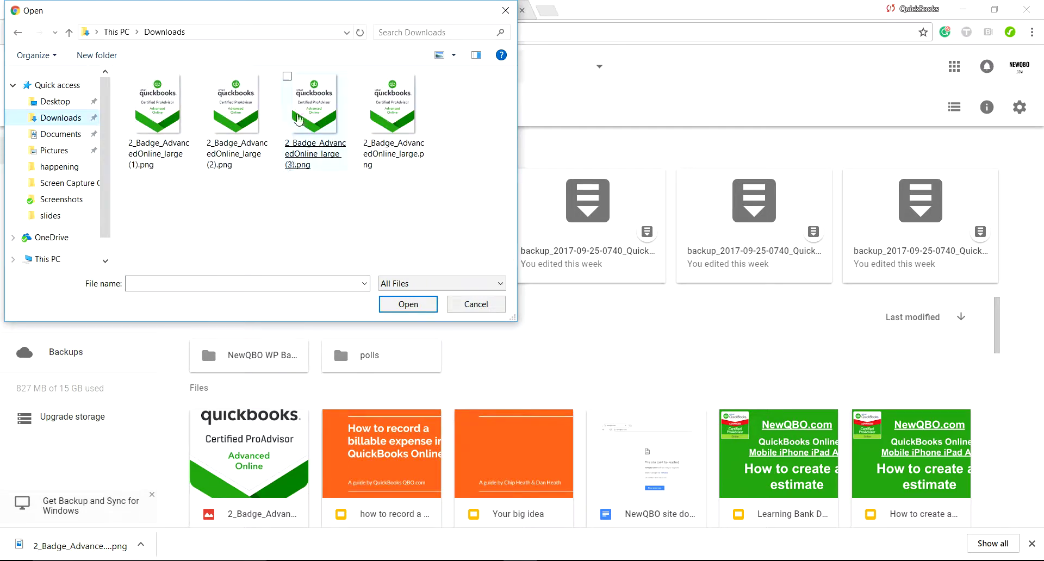
pyautogui.doubleClick(386, 112)
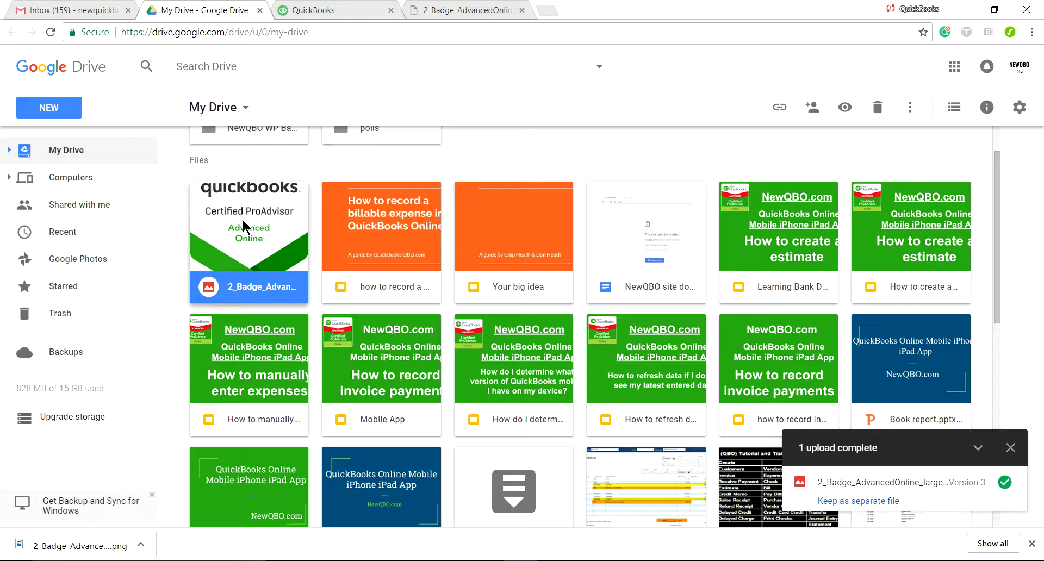
pyautogui.click(1009, 448)
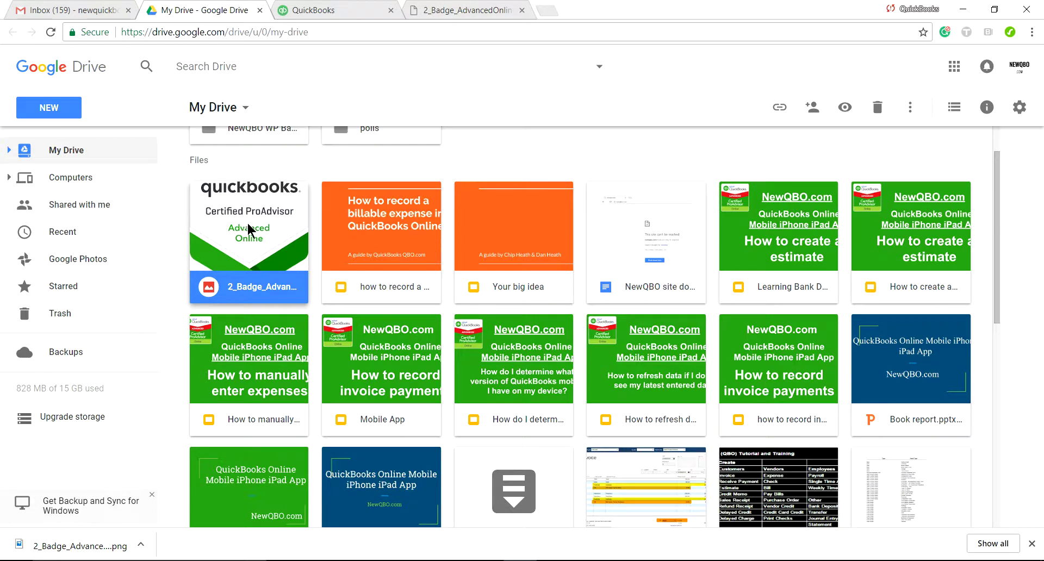
pyautogui.scroll(4, 243, 219)
pyautogui.scroll(-5, 270, 405)
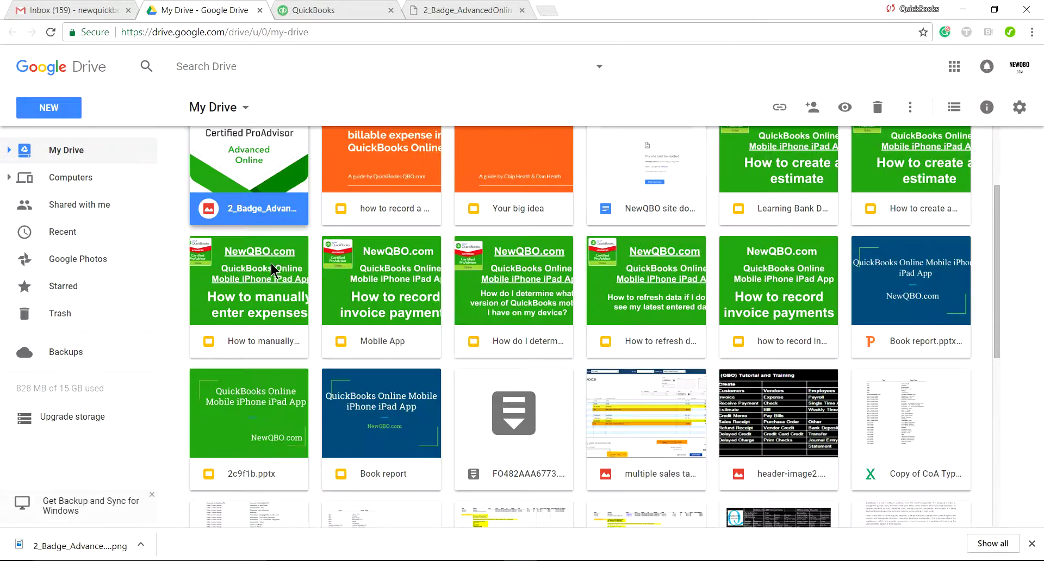
pyautogui.scroll(6, 250, 320)
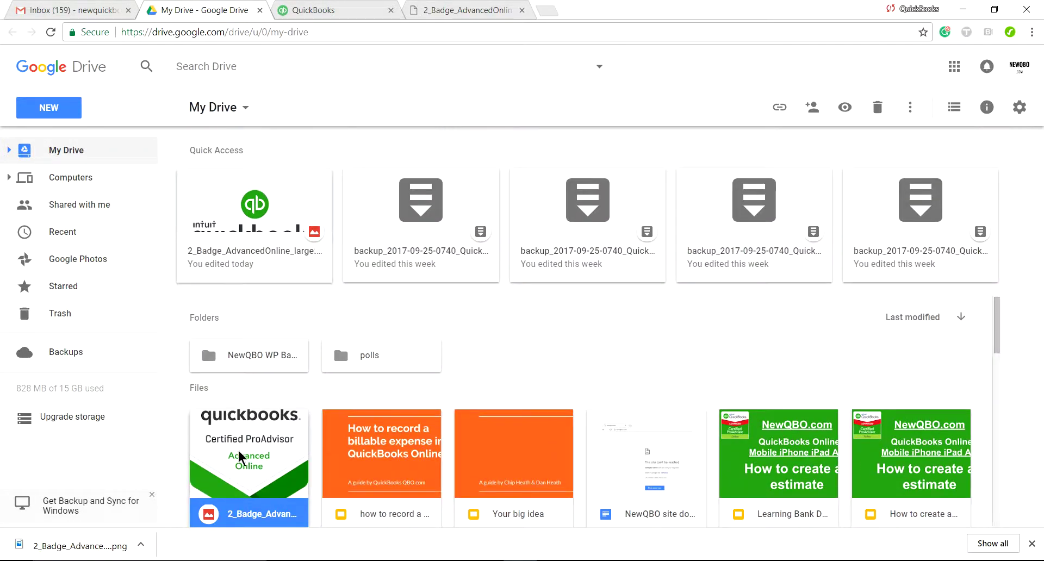
# - Turn on link sharing for 2_Badge_AdvancedOnline_large.png and copy its share link
pyautogui.rightClick(244, 467)
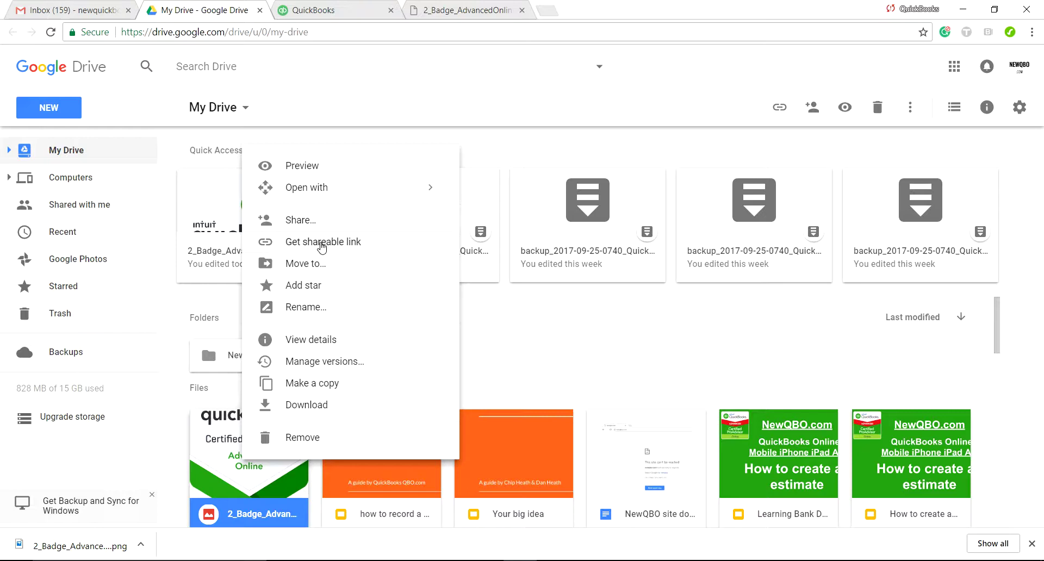
pyautogui.click(323, 248)
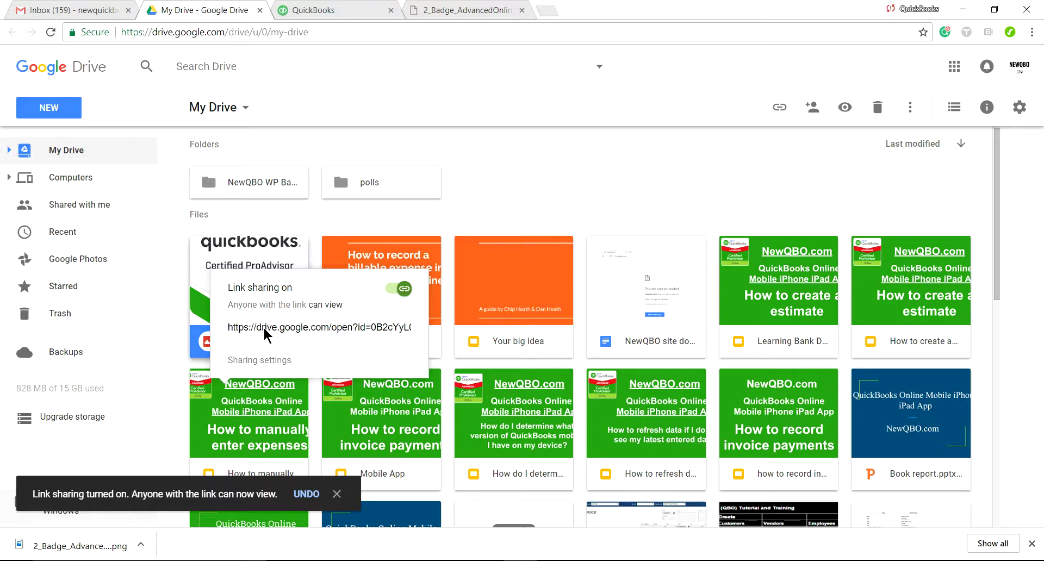
pyautogui.click(265, 361)
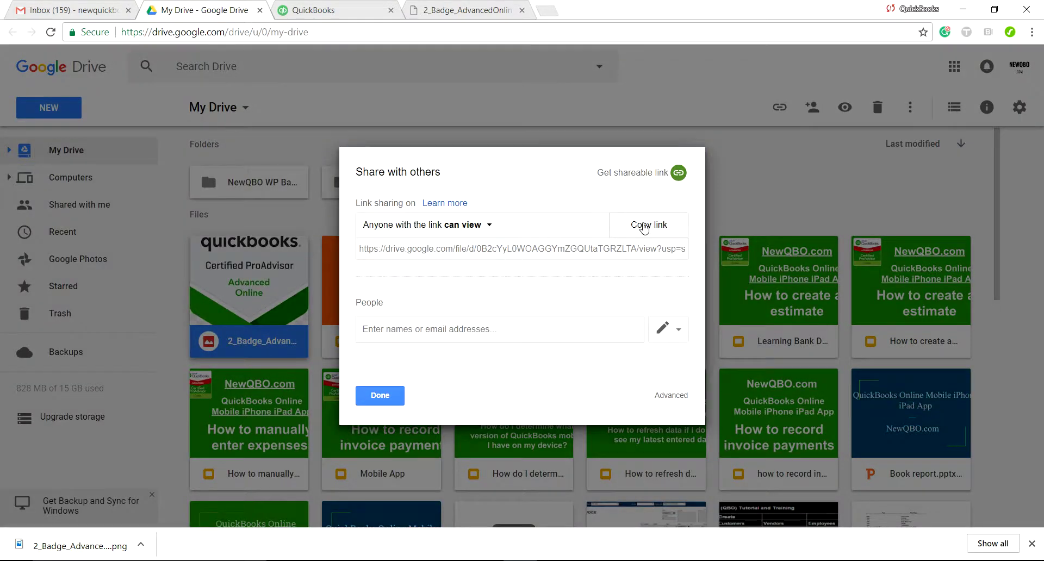
pyautogui.click(650, 226)
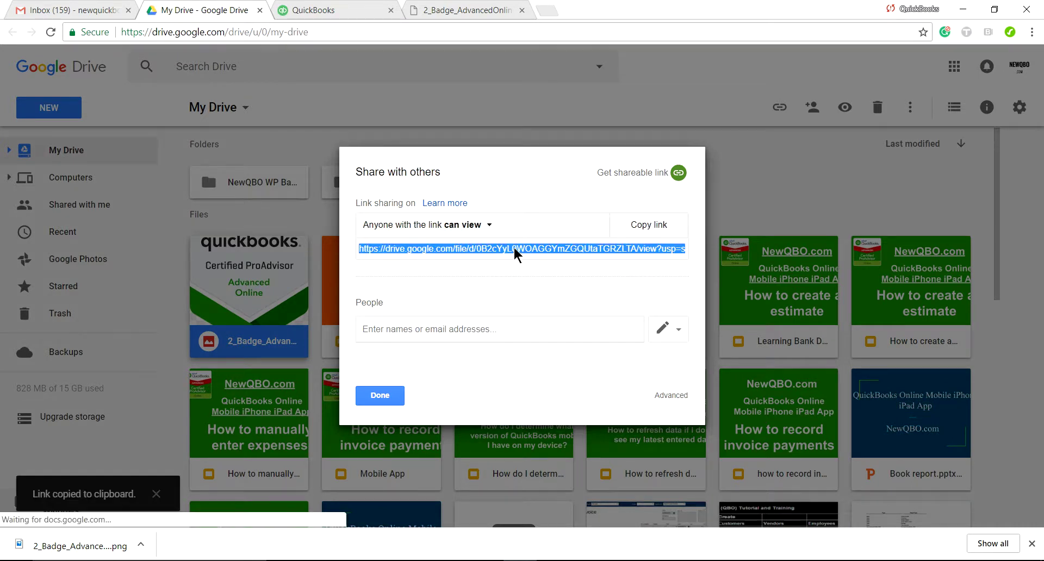
# - Load the copied link in a new tab to confirm the badge image opens, then return to Gmail
pyautogui.click(548, 11)
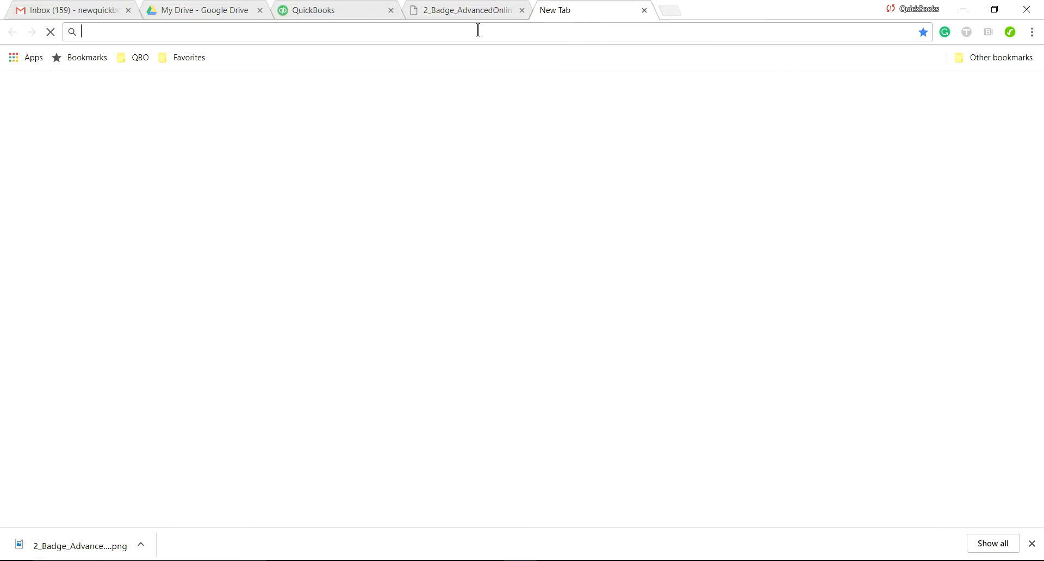
pyautogui.rightClick(326, 30)
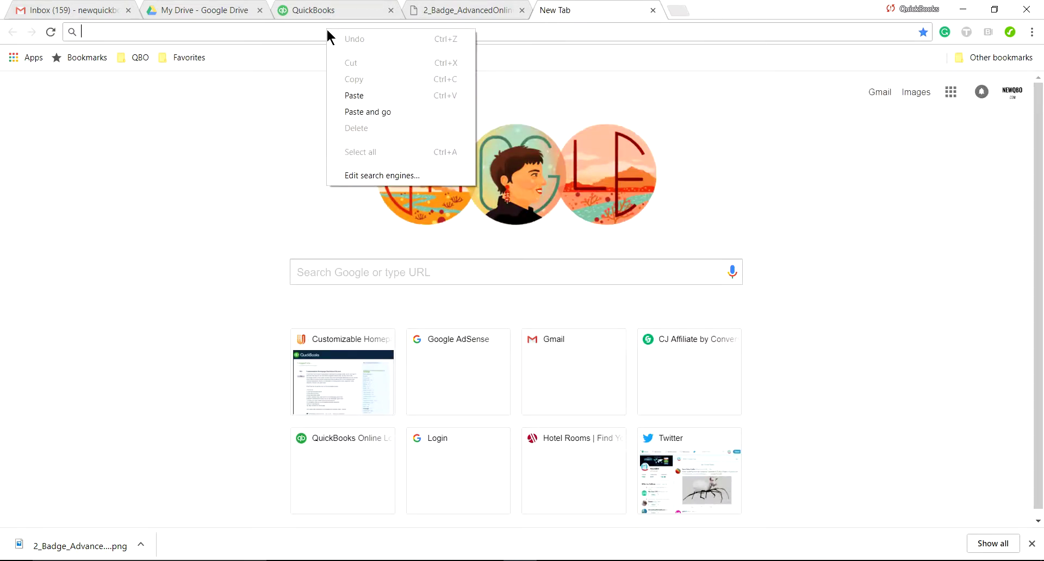
pyautogui.click(383, 112)
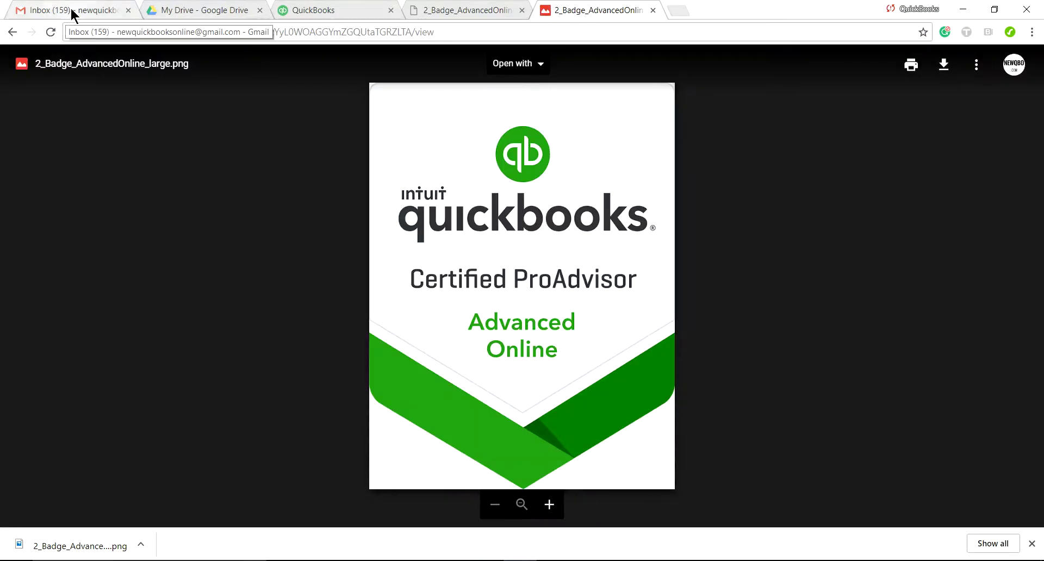
pyautogui.click(73, 12)
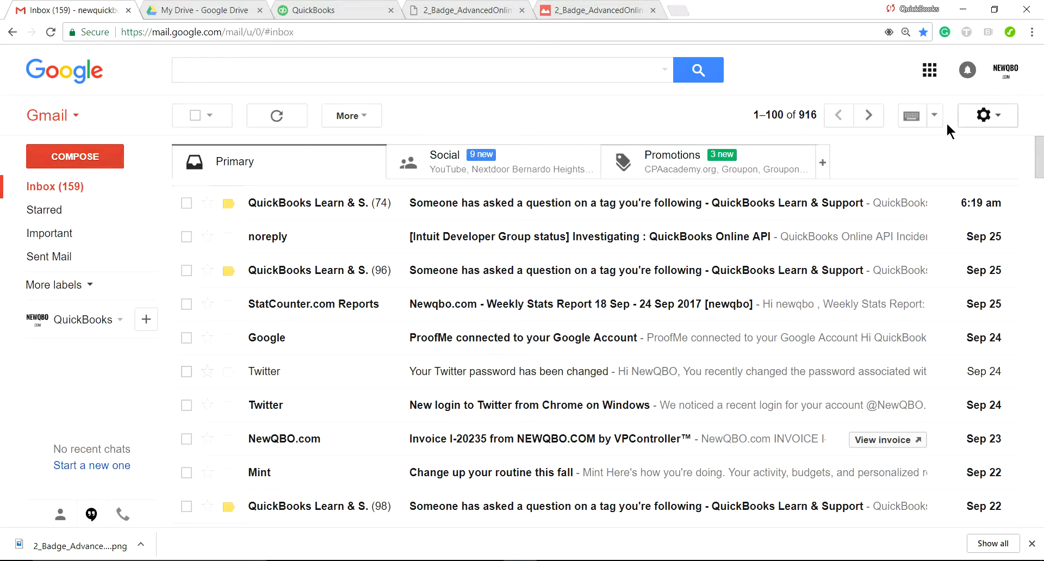
# - Insert 2_Badge_AdvancedOnline_large.png from My Drive into the signature in Gmail Settings
pyautogui.click(994, 116)
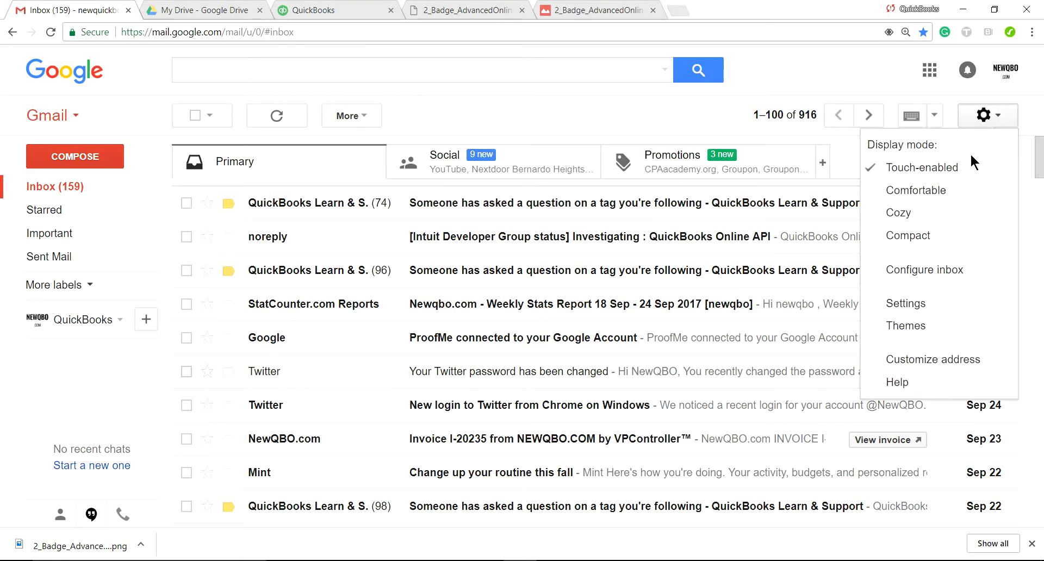
pyautogui.click(905, 302)
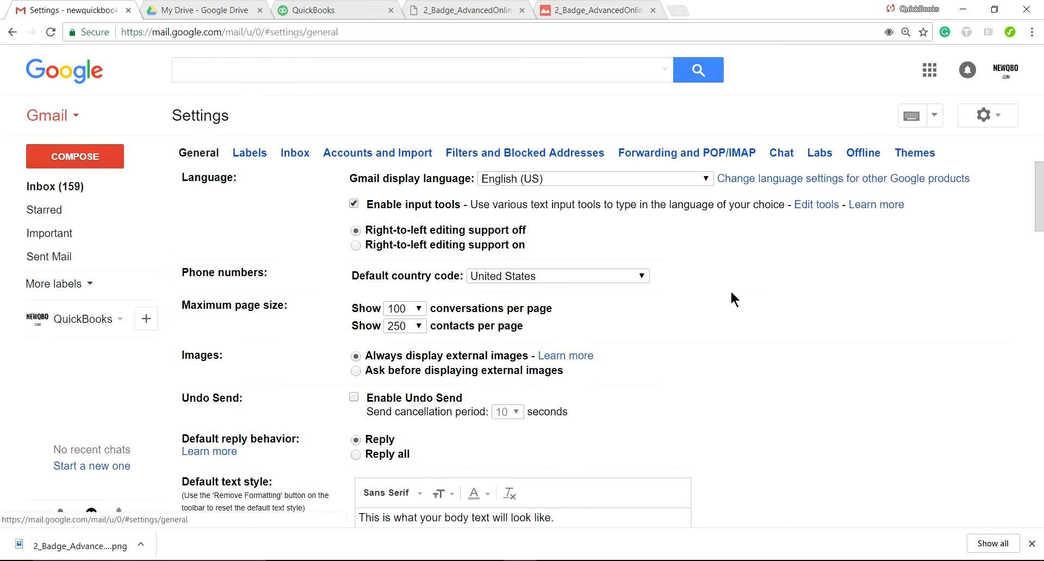
pyautogui.scroll(-15, 731, 293)
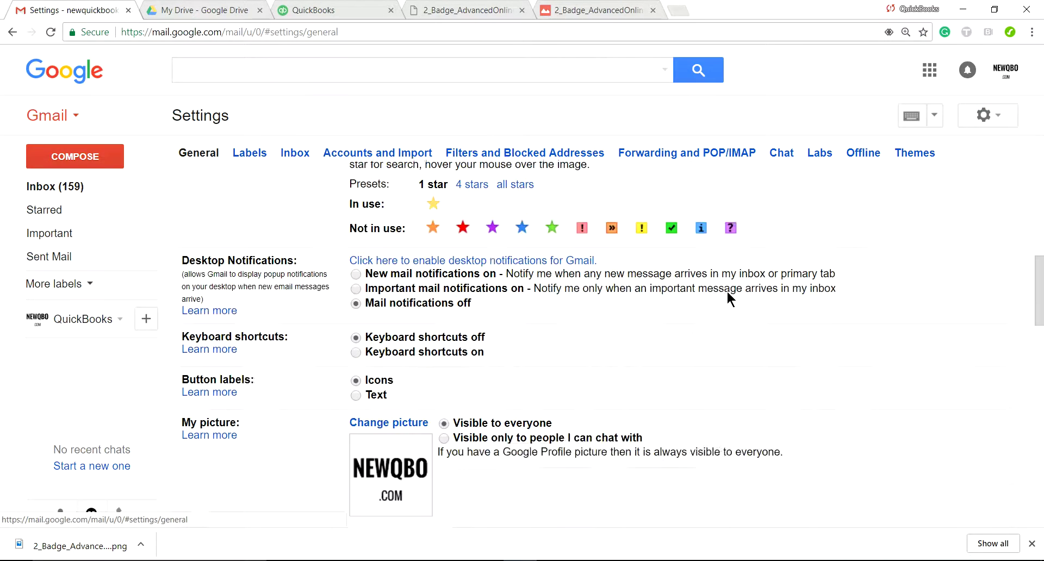
pyautogui.scroll(-5, 726, 290)
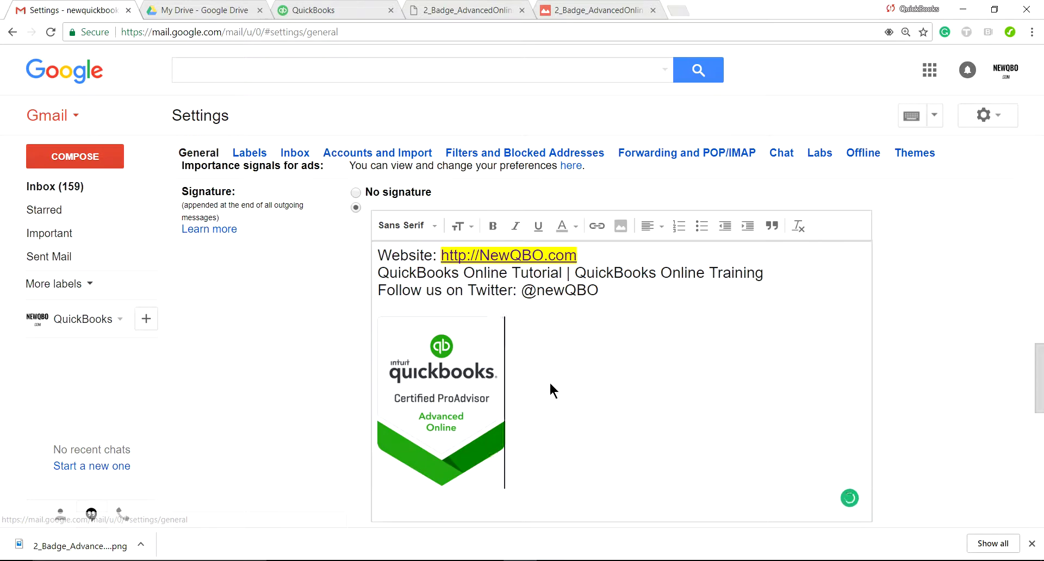
pyautogui.scroll(1, 632, 383)
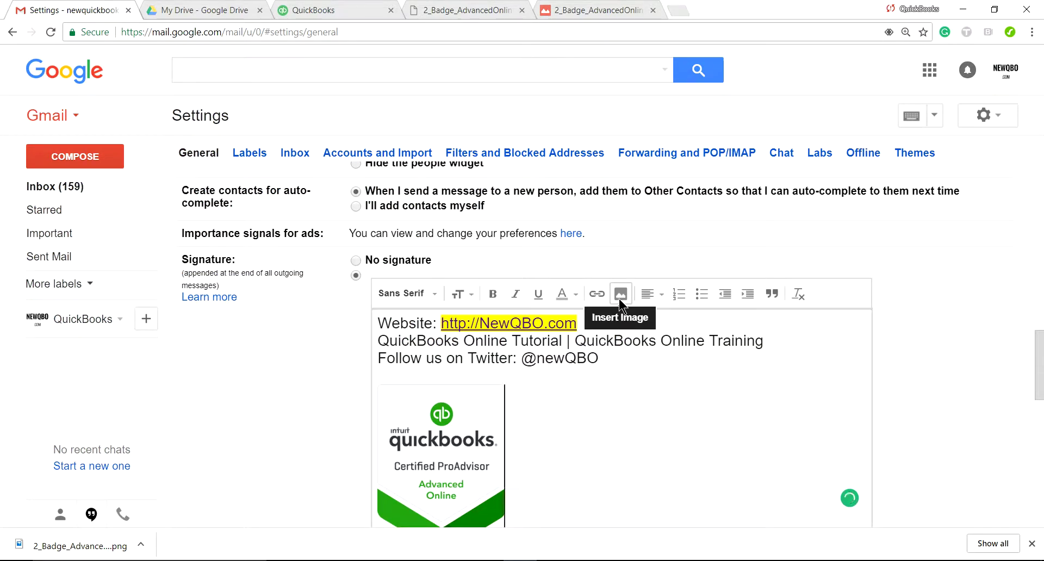
pyautogui.click(620, 299)
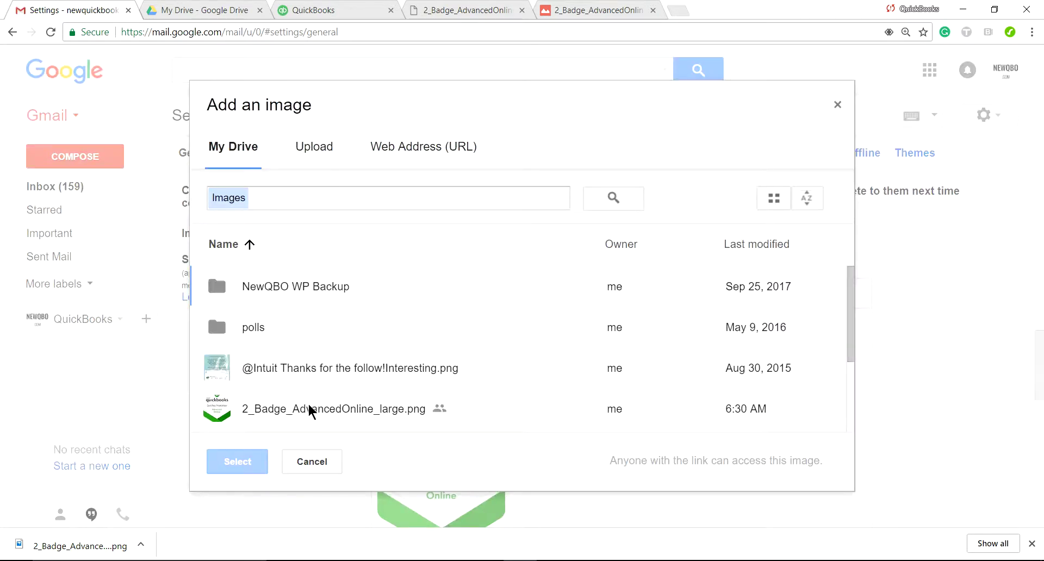
pyautogui.click(342, 412)
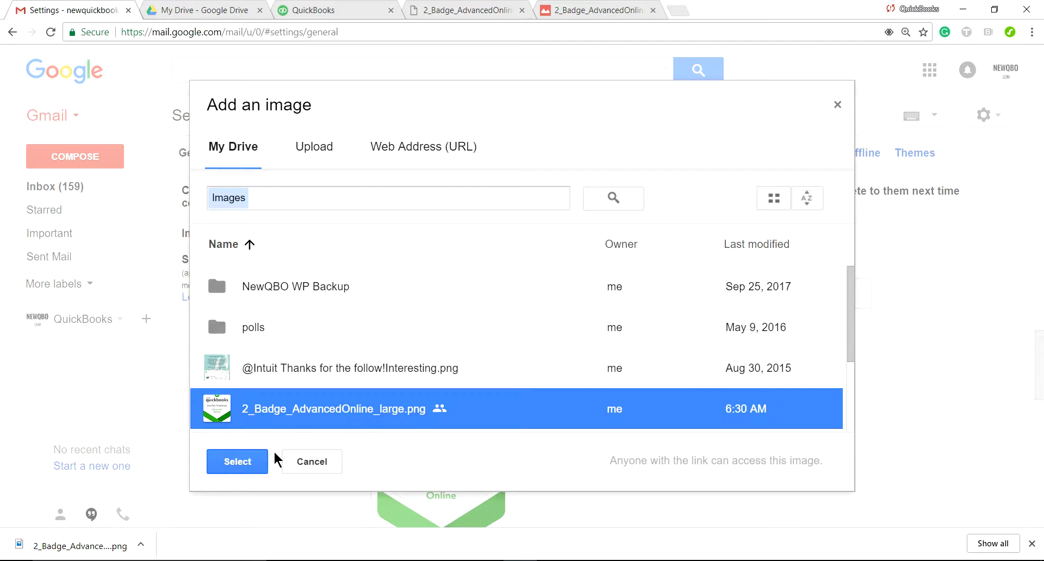
pyautogui.click(237, 461)
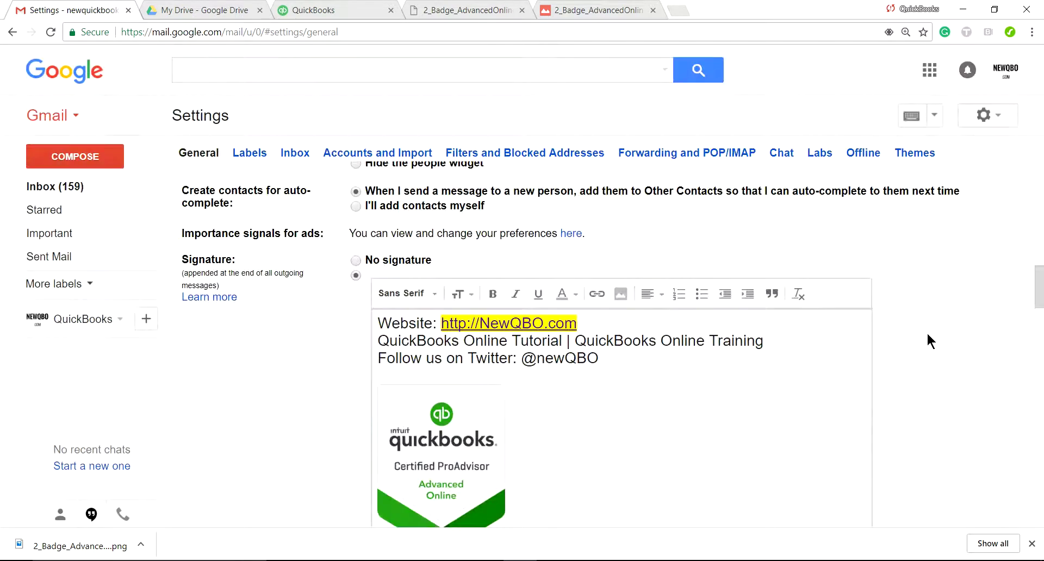
# - Resize the newly inserted signature badge image to Medium
pyautogui.scroll(-3, 929, 334)
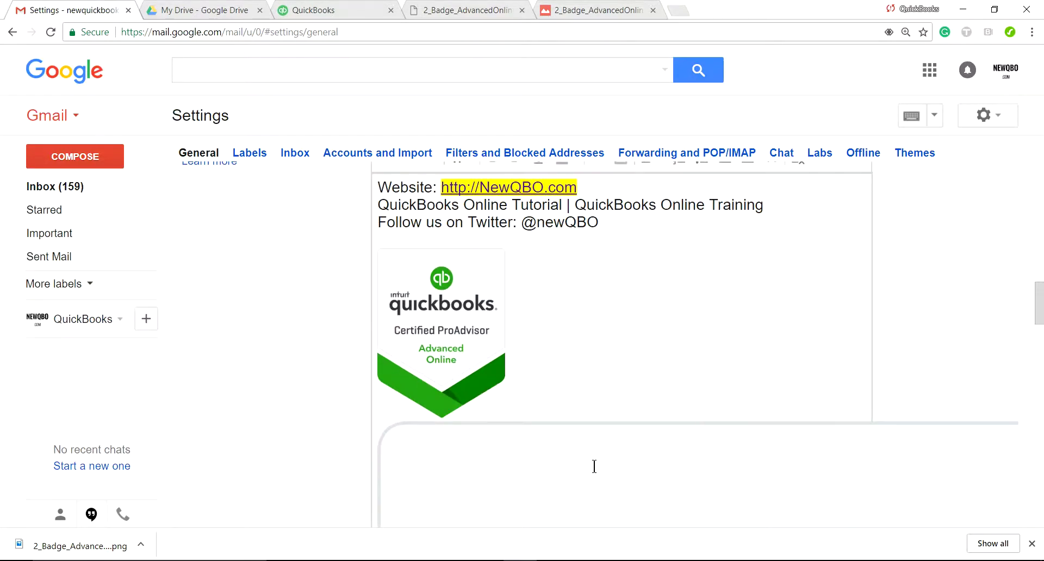
pyautogui.scroll(-4, 592, 467)
pyautogui.scroll(-3, 594, 467)
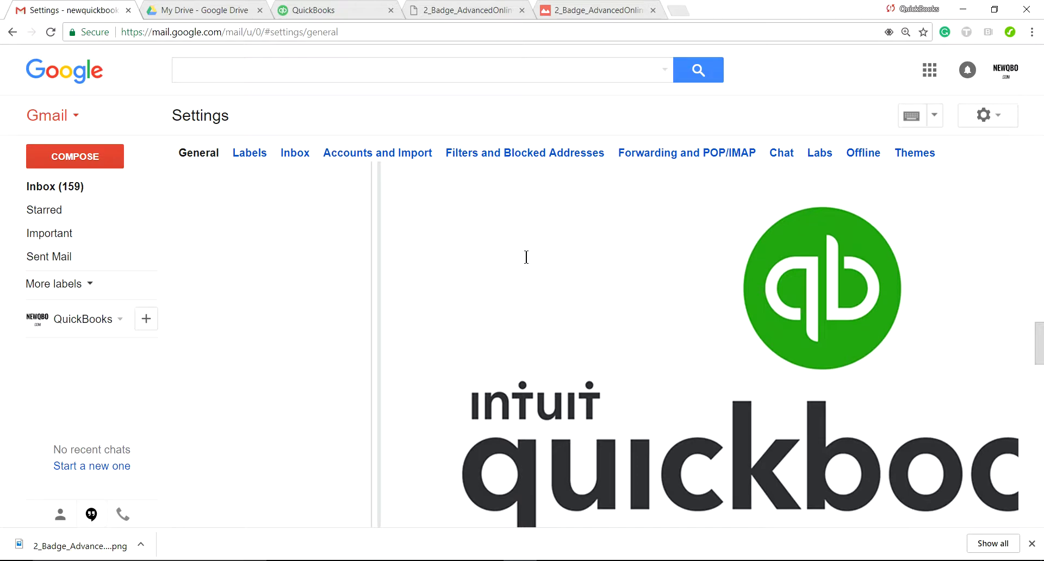
pyautogui.click(526, 256)
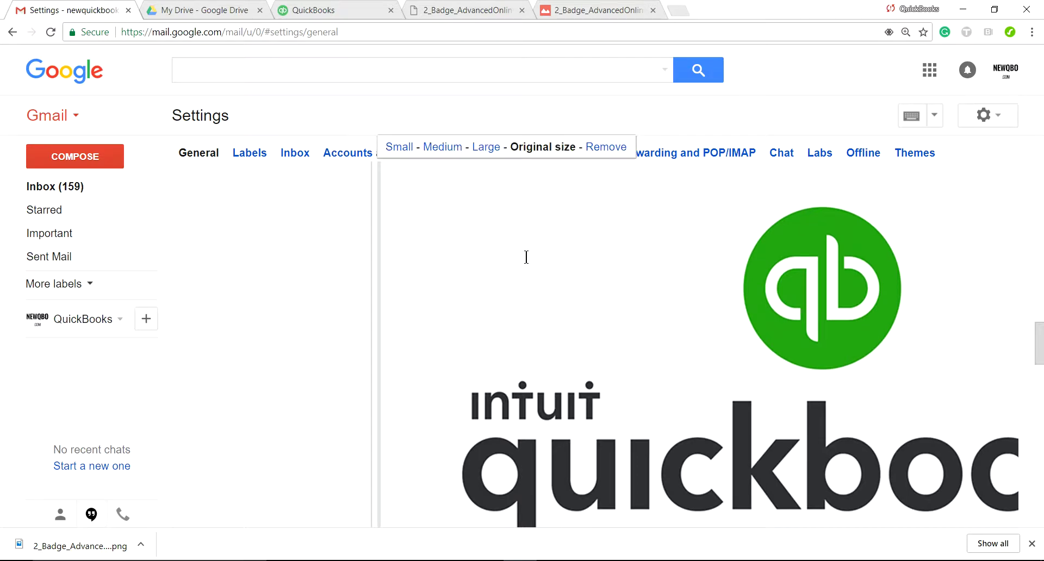
pyautogui.click(440, 147)
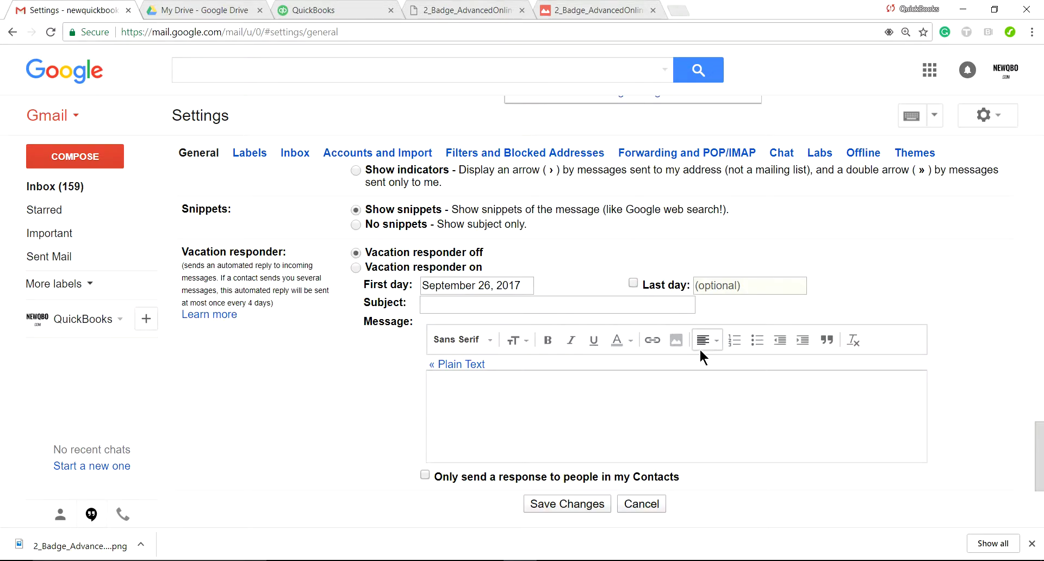
# - Save the updated signature settings
pyautogui.scroll(4, 699, 357)
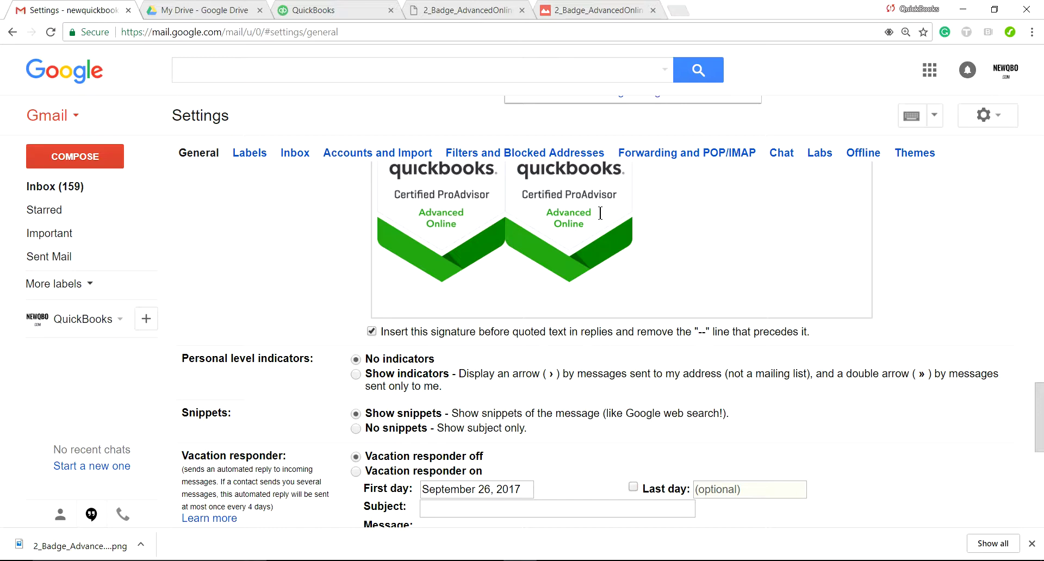
pyautogui.scroll(3, 654, 240)
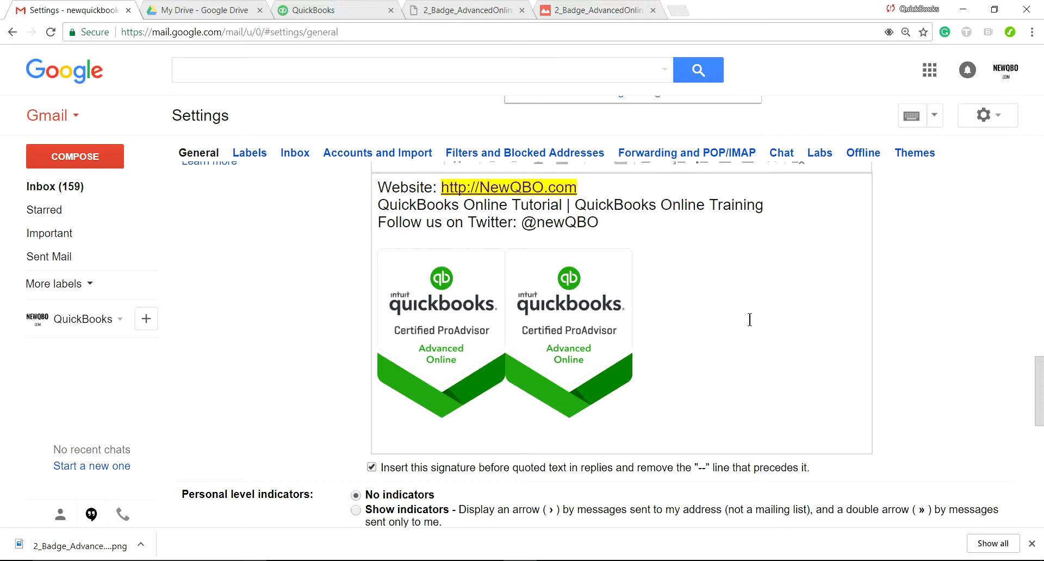
pyautogui.scroll(-6, 750, 319)
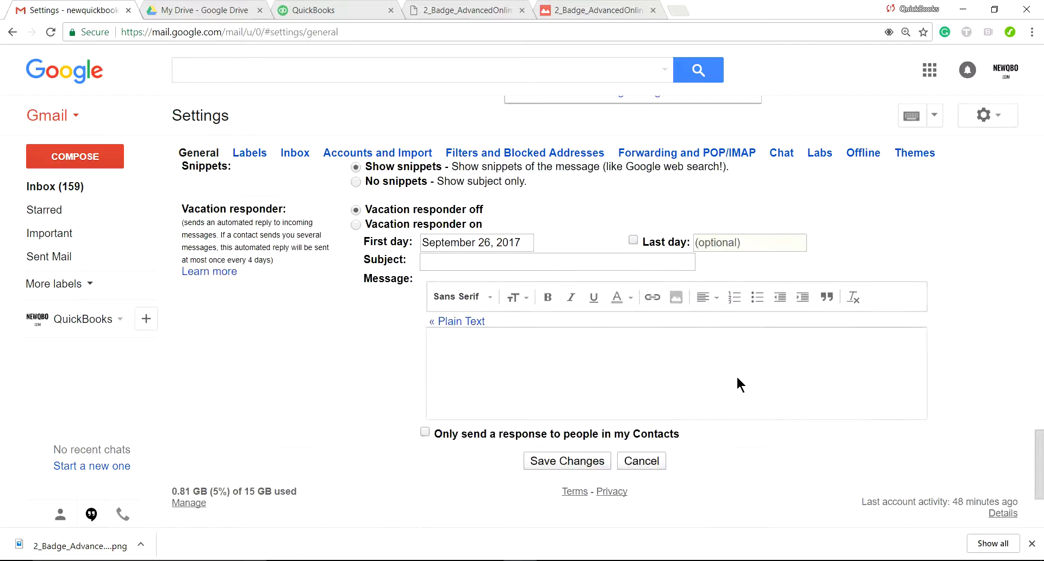
pyautogui.scroll(-4, 737, 383)
pyautogui.click(564, 317)
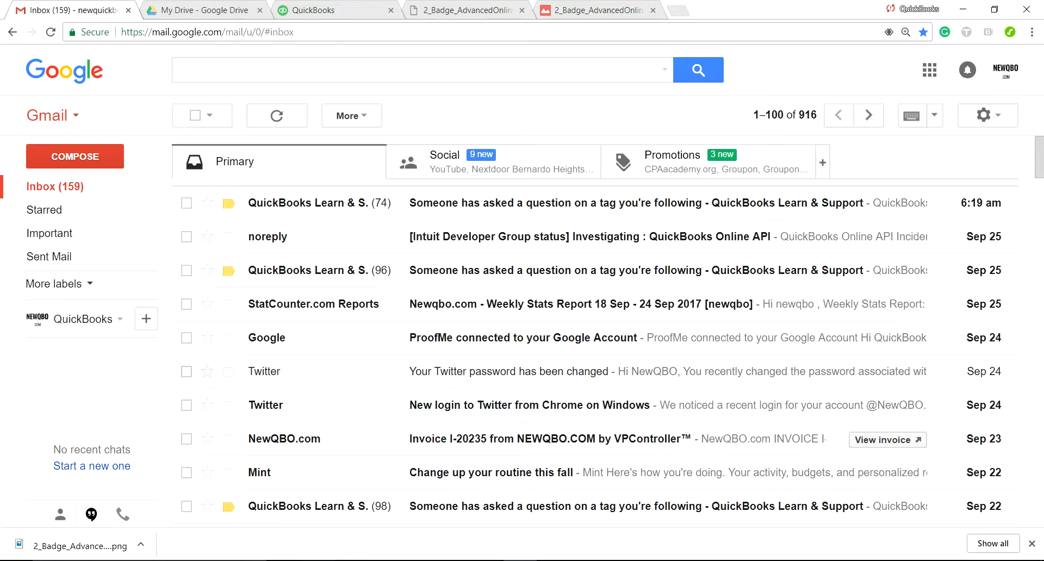
# - In Outlook Mail, check the badge signature in the ProAdvisor Badge email, then move to Photos
pyautogui.moveTo(317, 560)
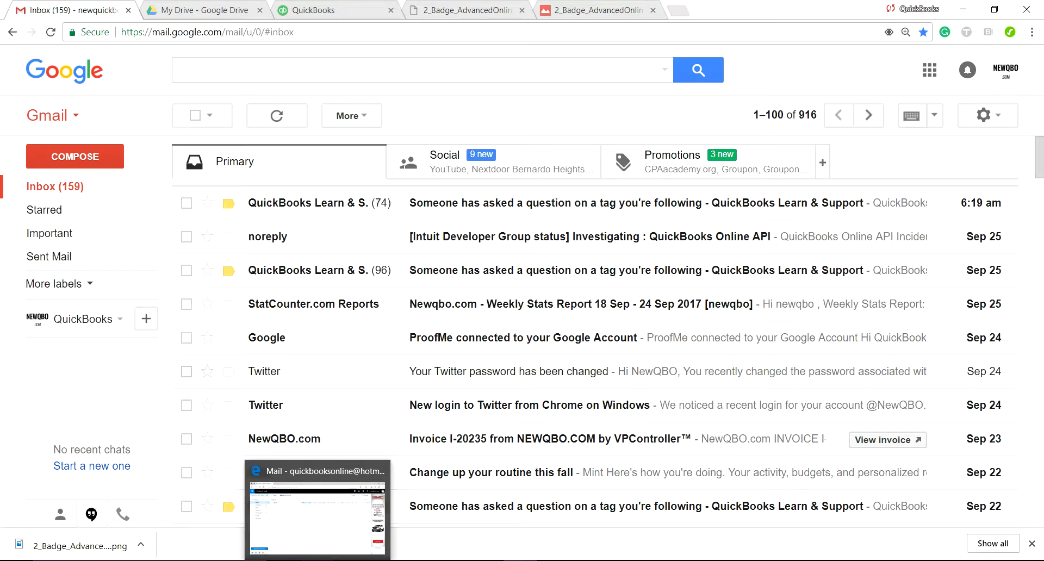
pyautogui.click(318, 560)
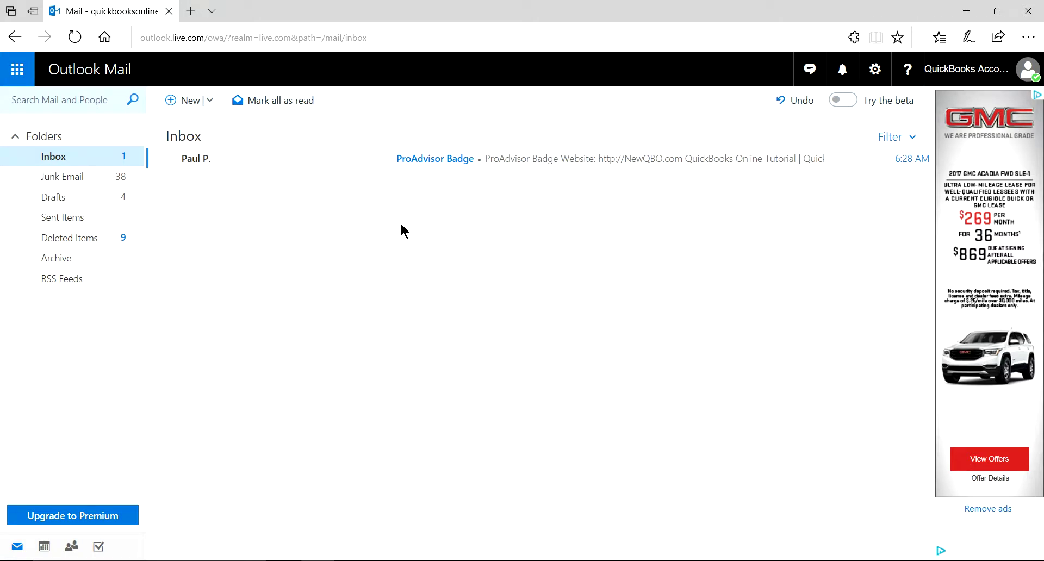
pyautogui.click(453, 165)
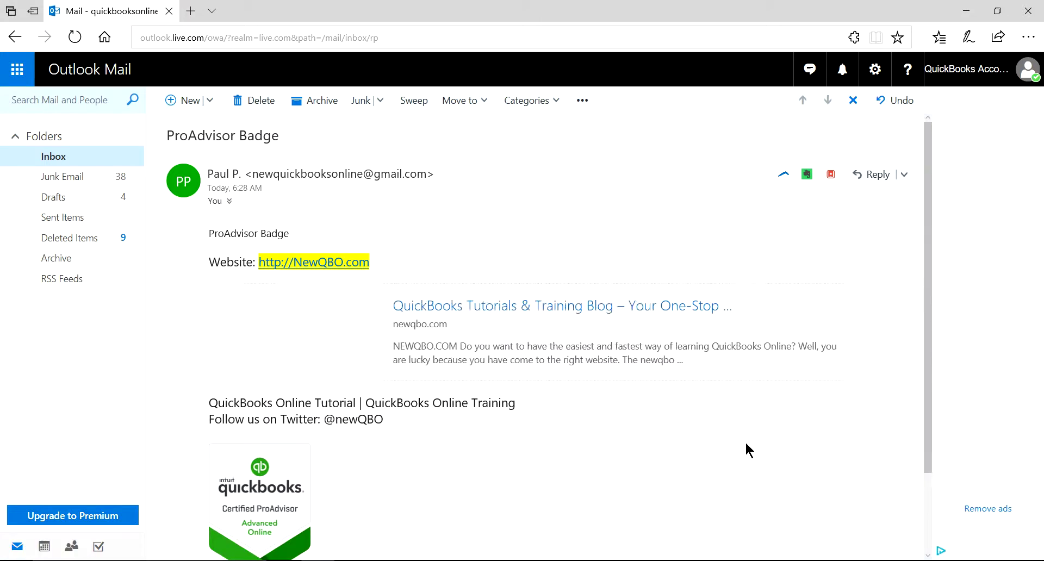
pyautogui.scroll(-1, 745, 447)
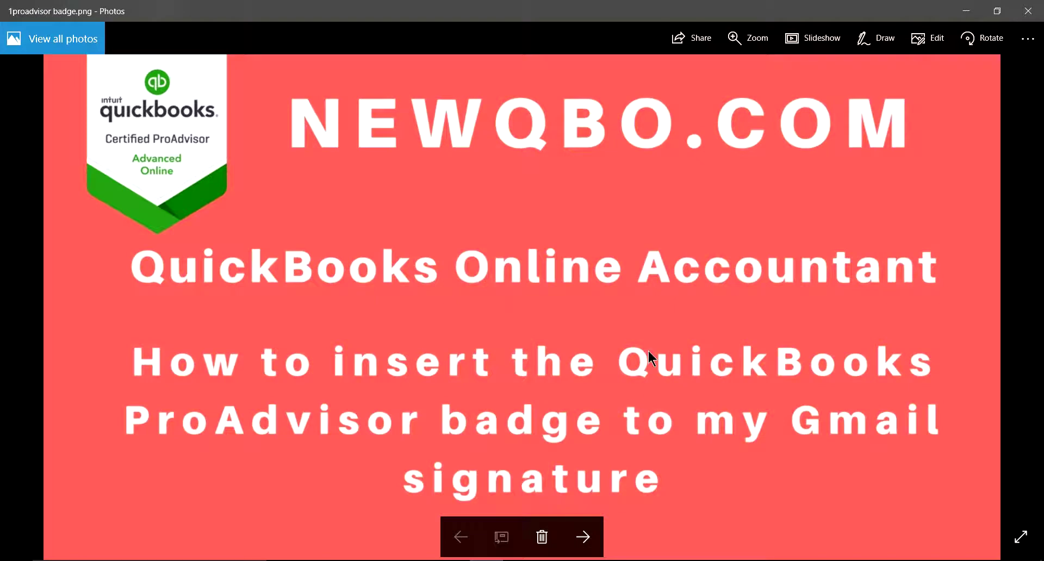
pyautogui.press('Right')
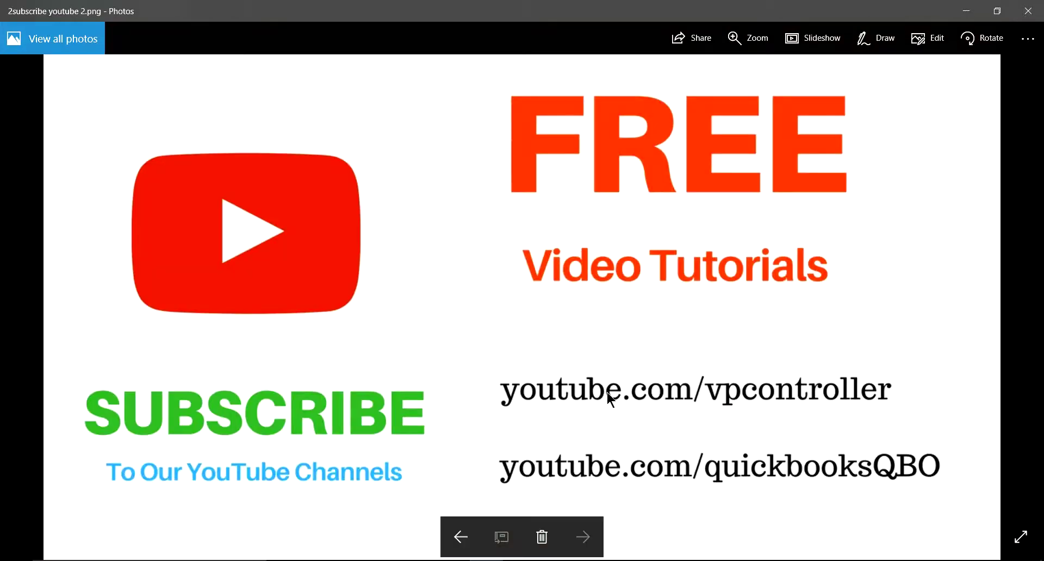